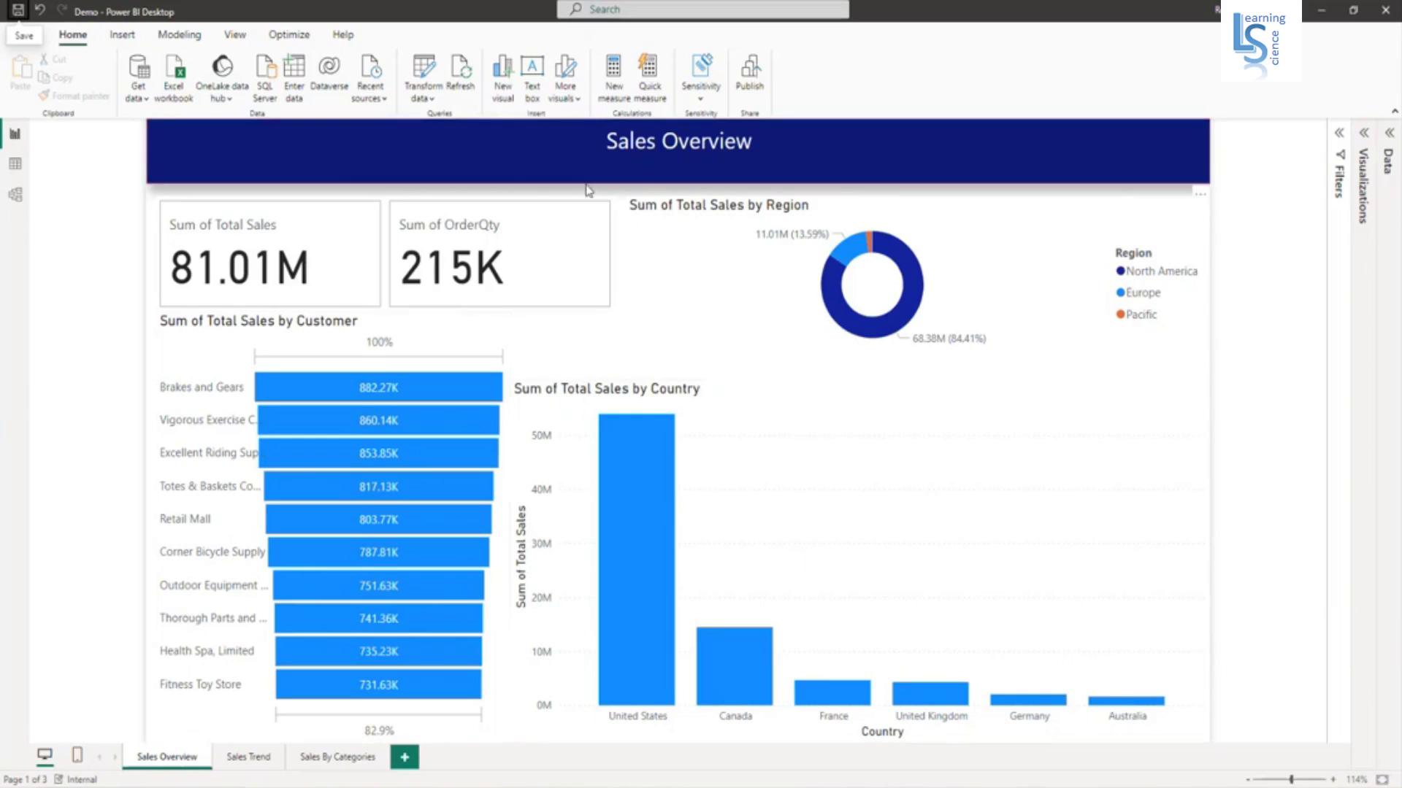
- Browse the Sales Trend and Sales By Categories pages twice, ending back on Sales Overview
left_click(264, 760)
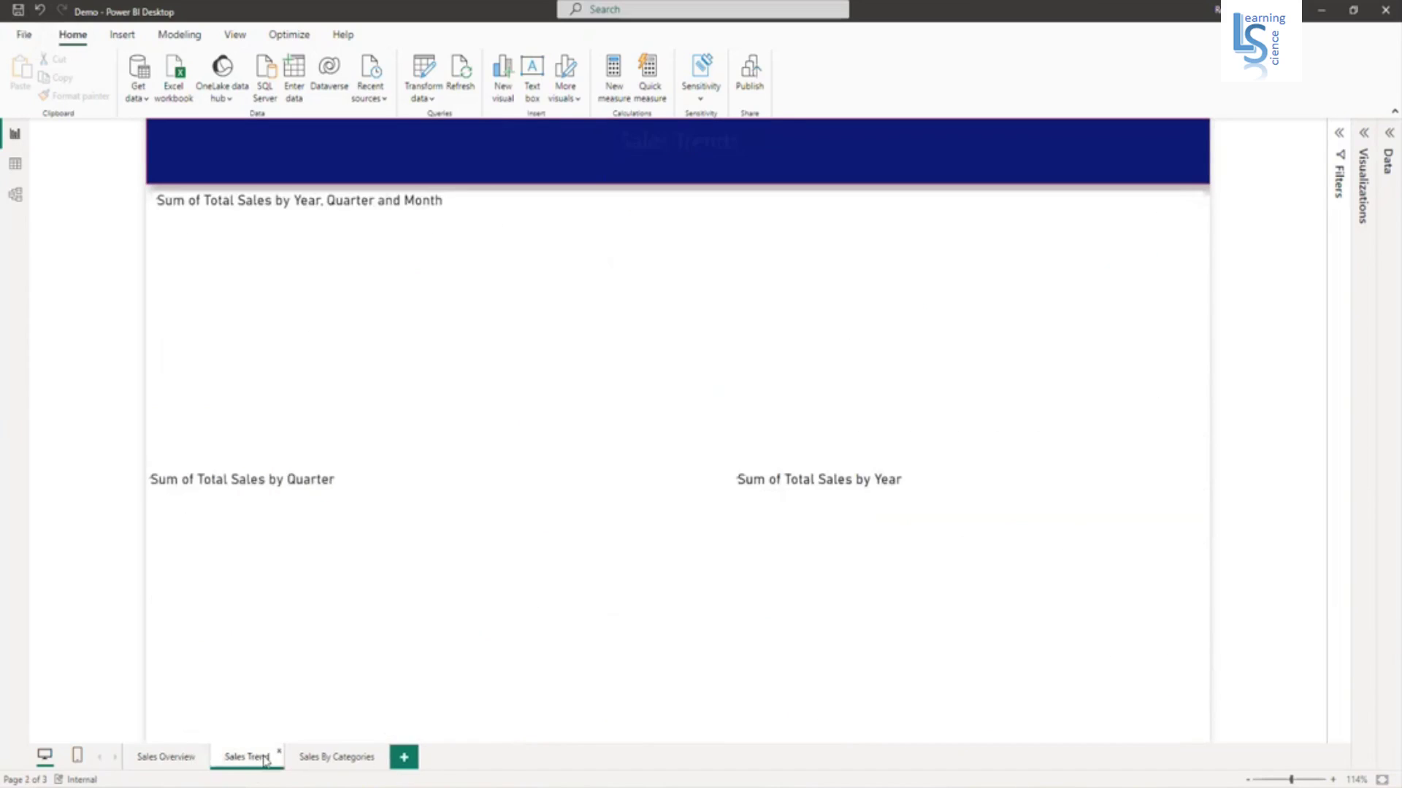
left_click(359, 765)
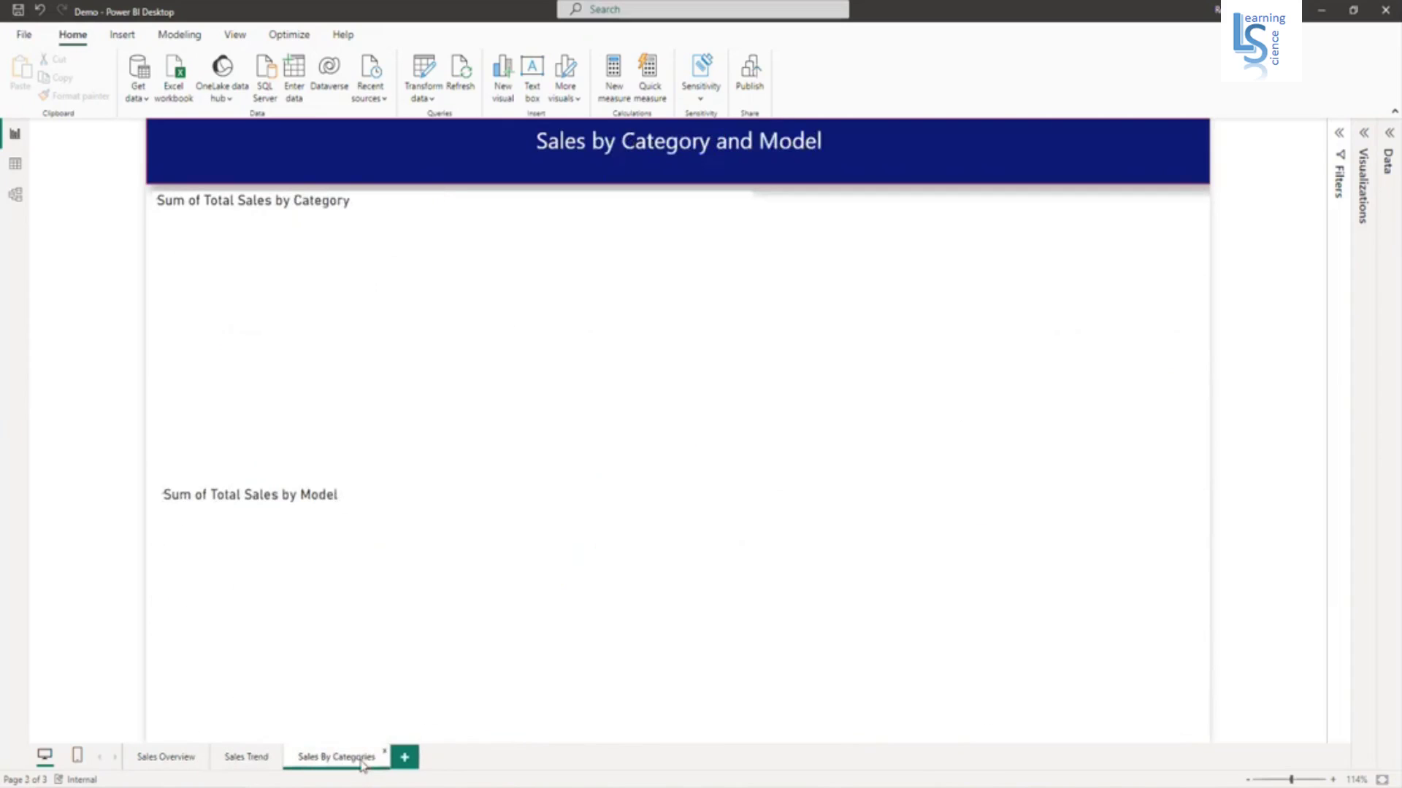
left_click(166, 757)
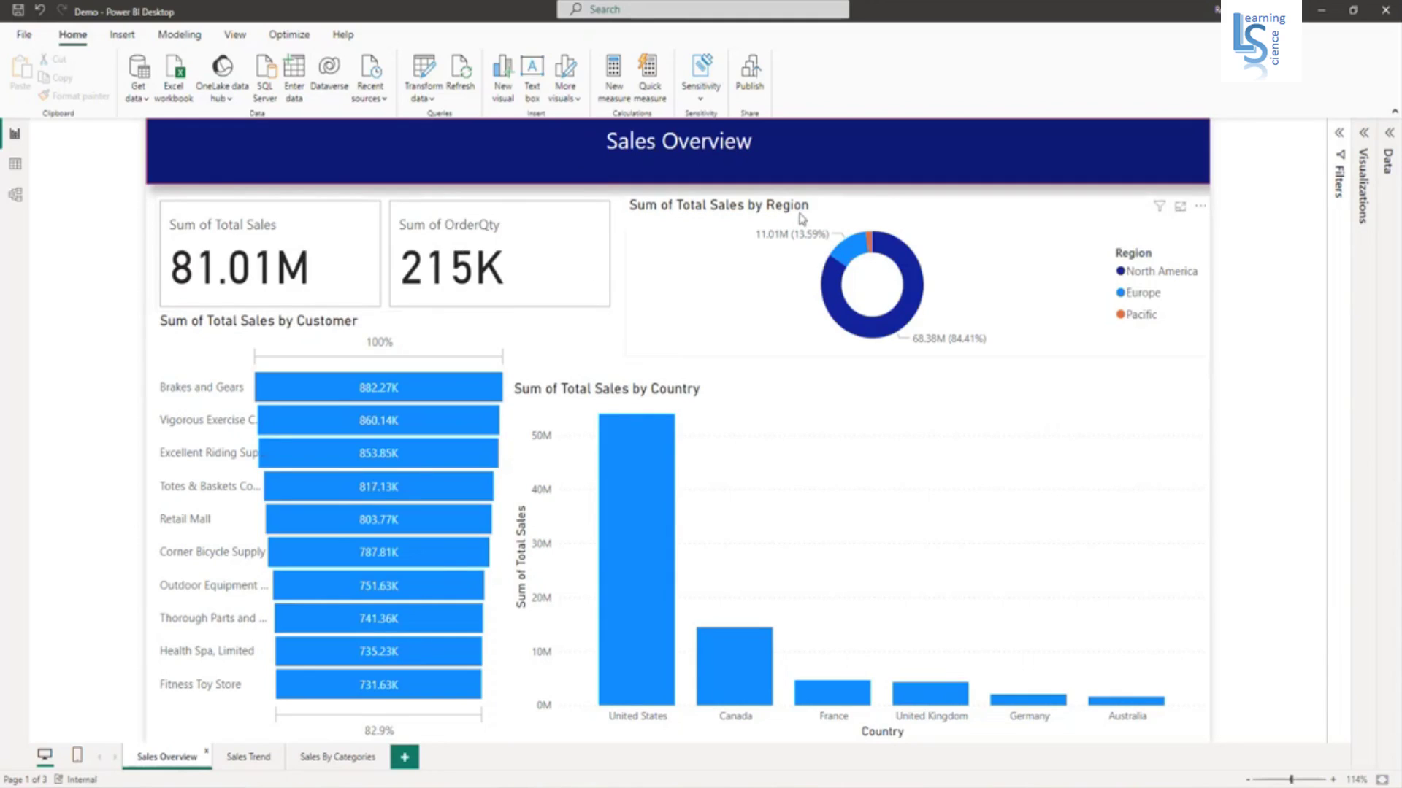
left_click(259, 758)
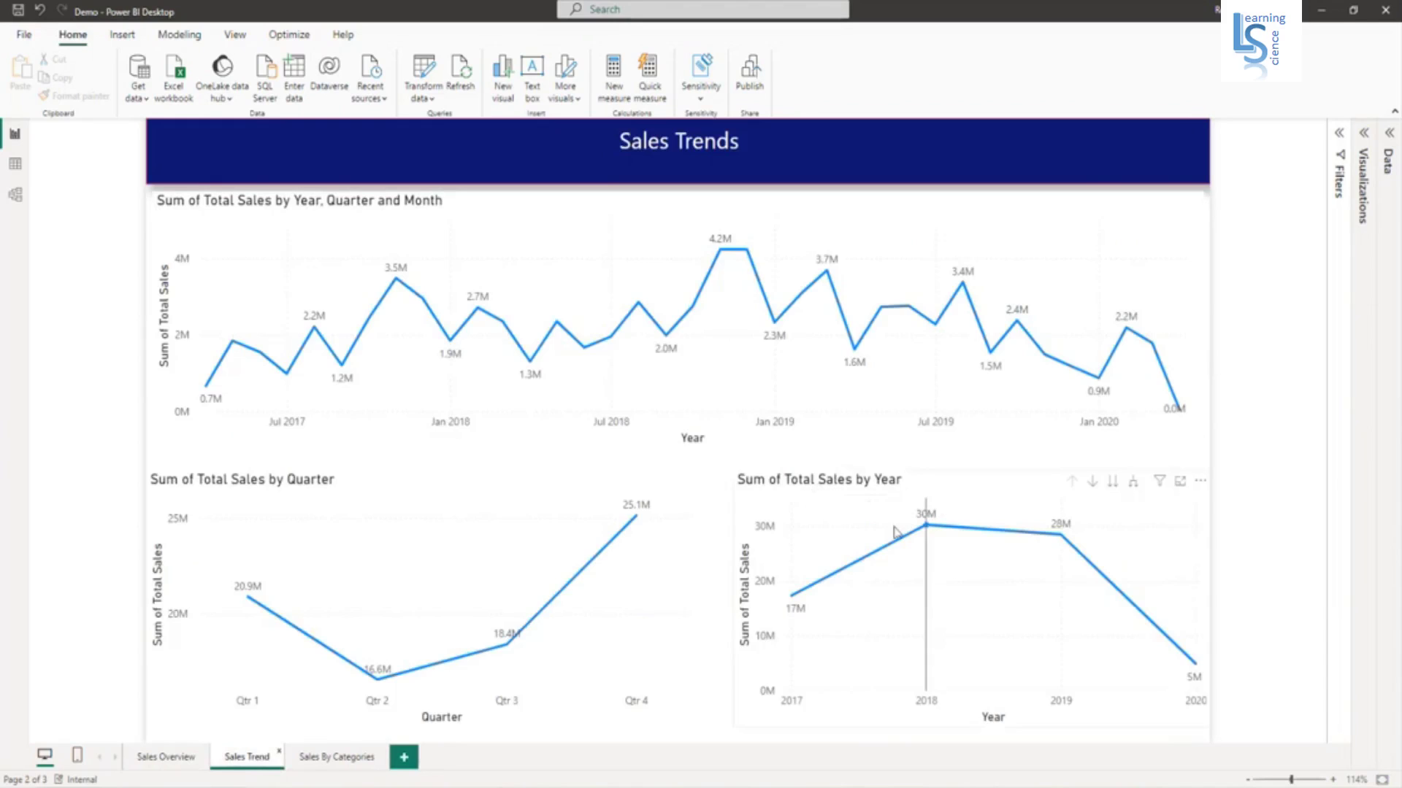
left_click(360, 768)
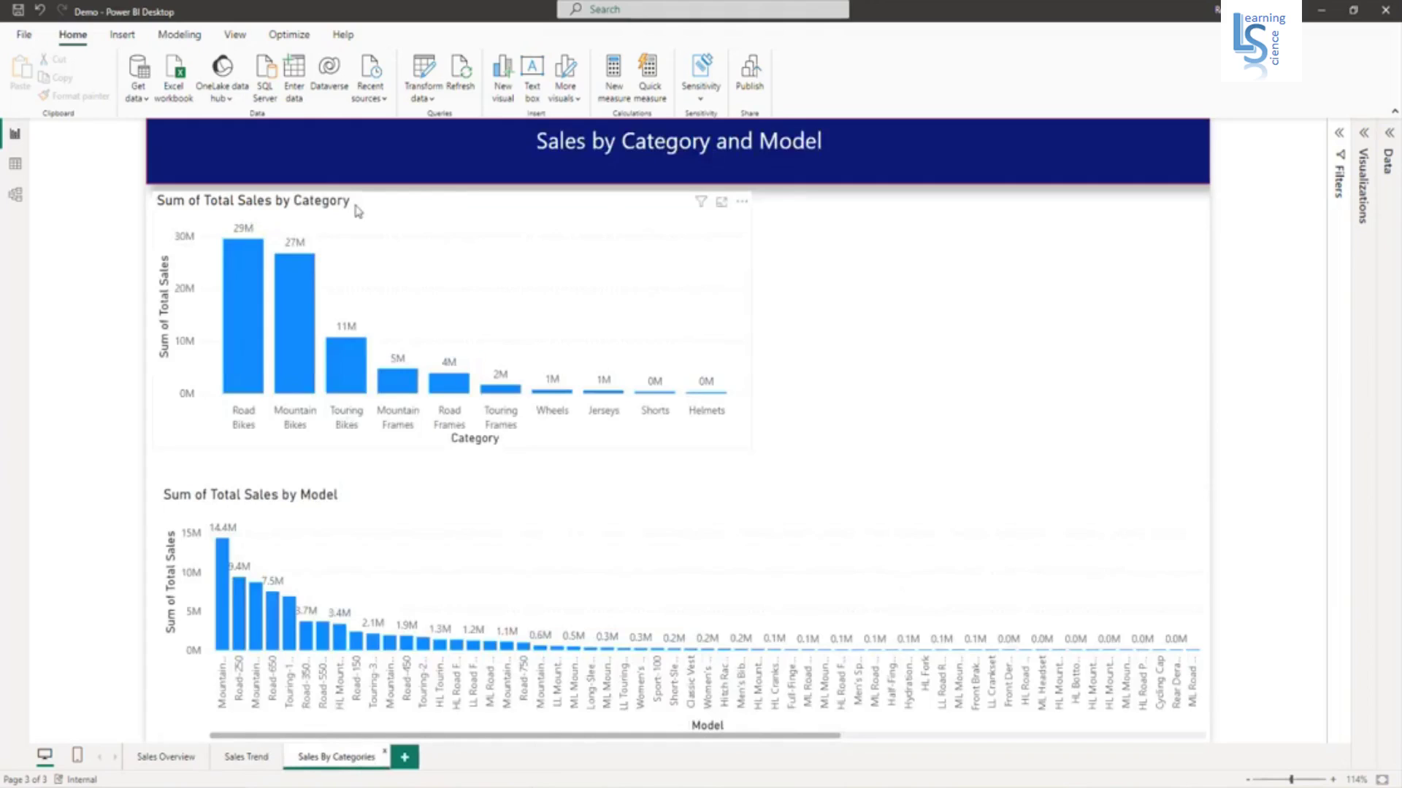
left_click(165, 760)
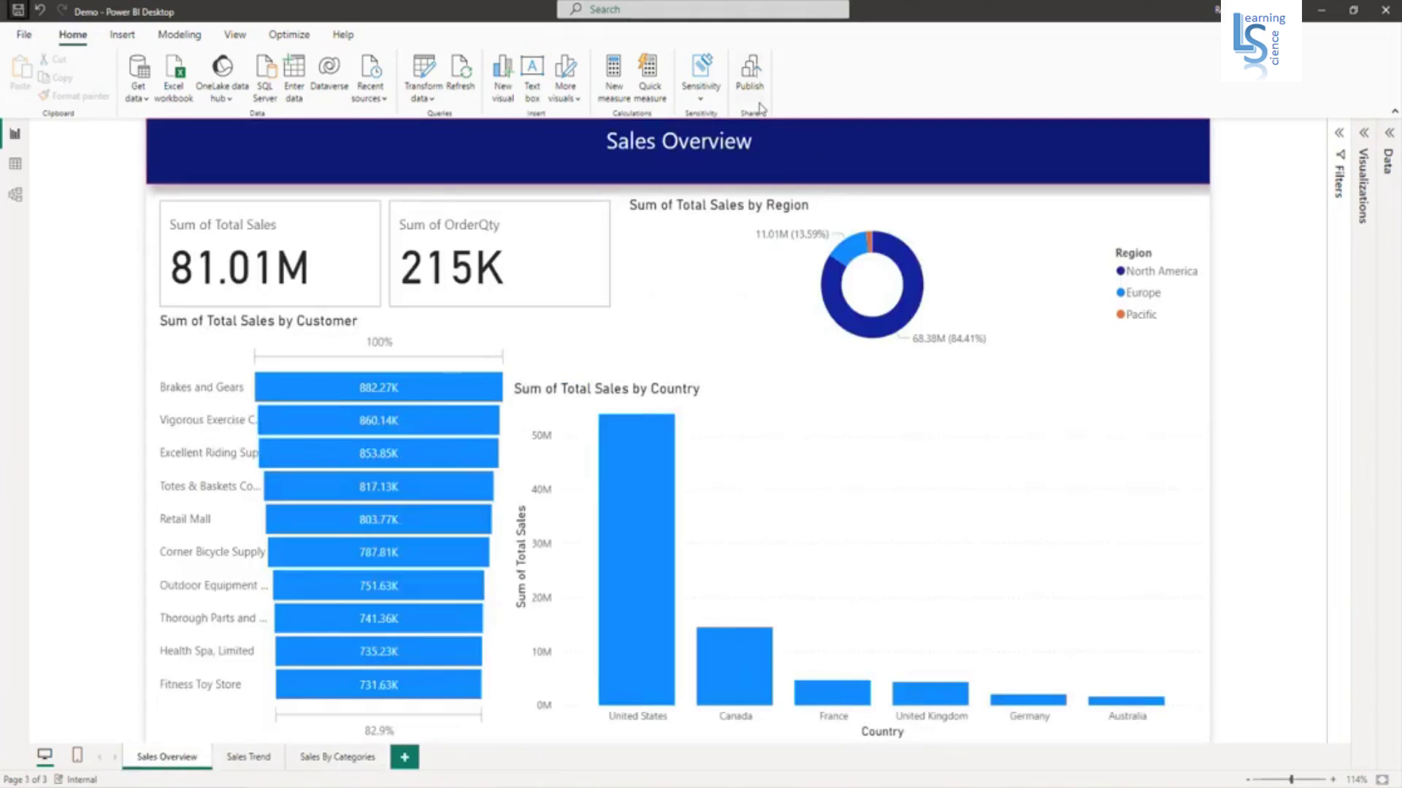
- Publish Demo.pbix to My workspace, replacing the Demo dataset, and open it in Power BI Service
left_click(751, 73)
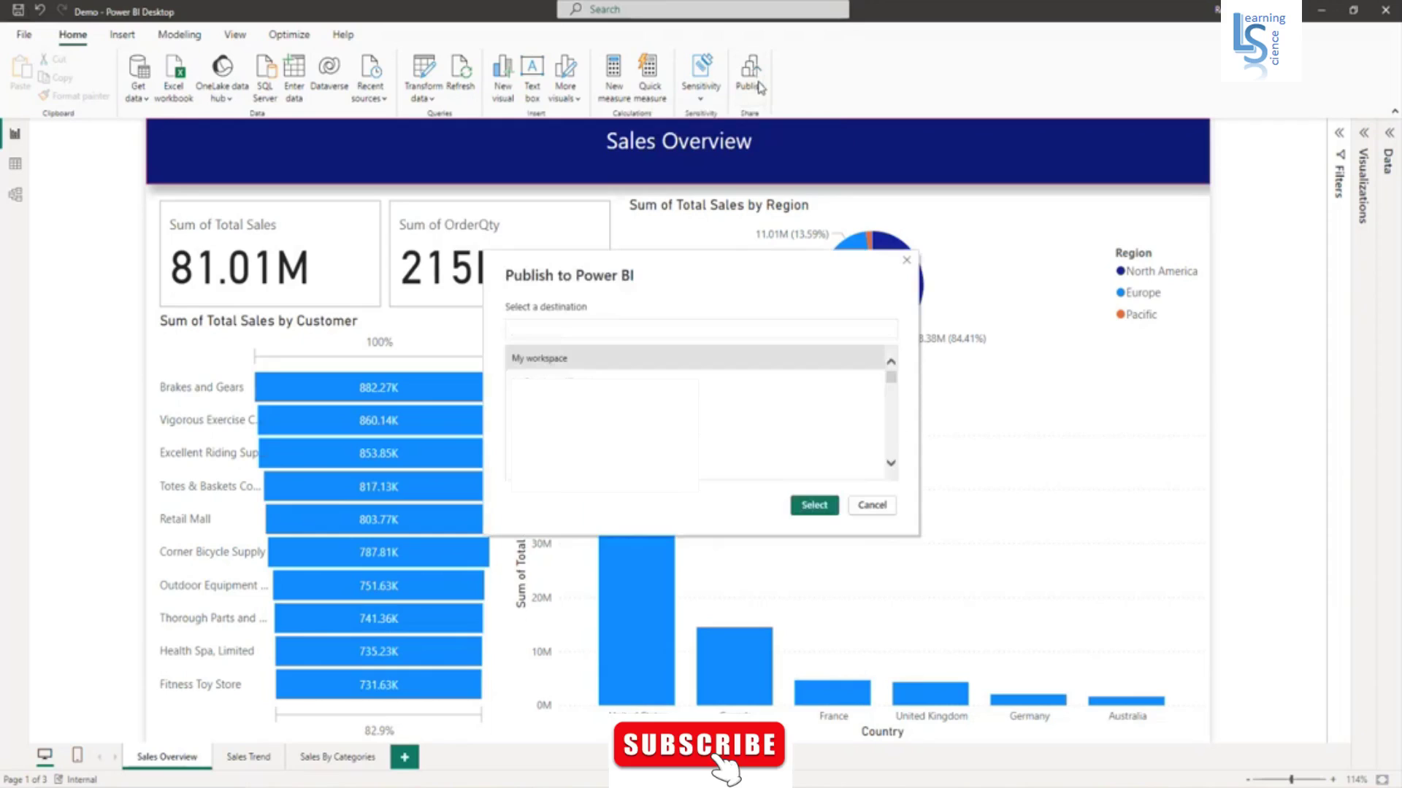
left_click(818, 506)
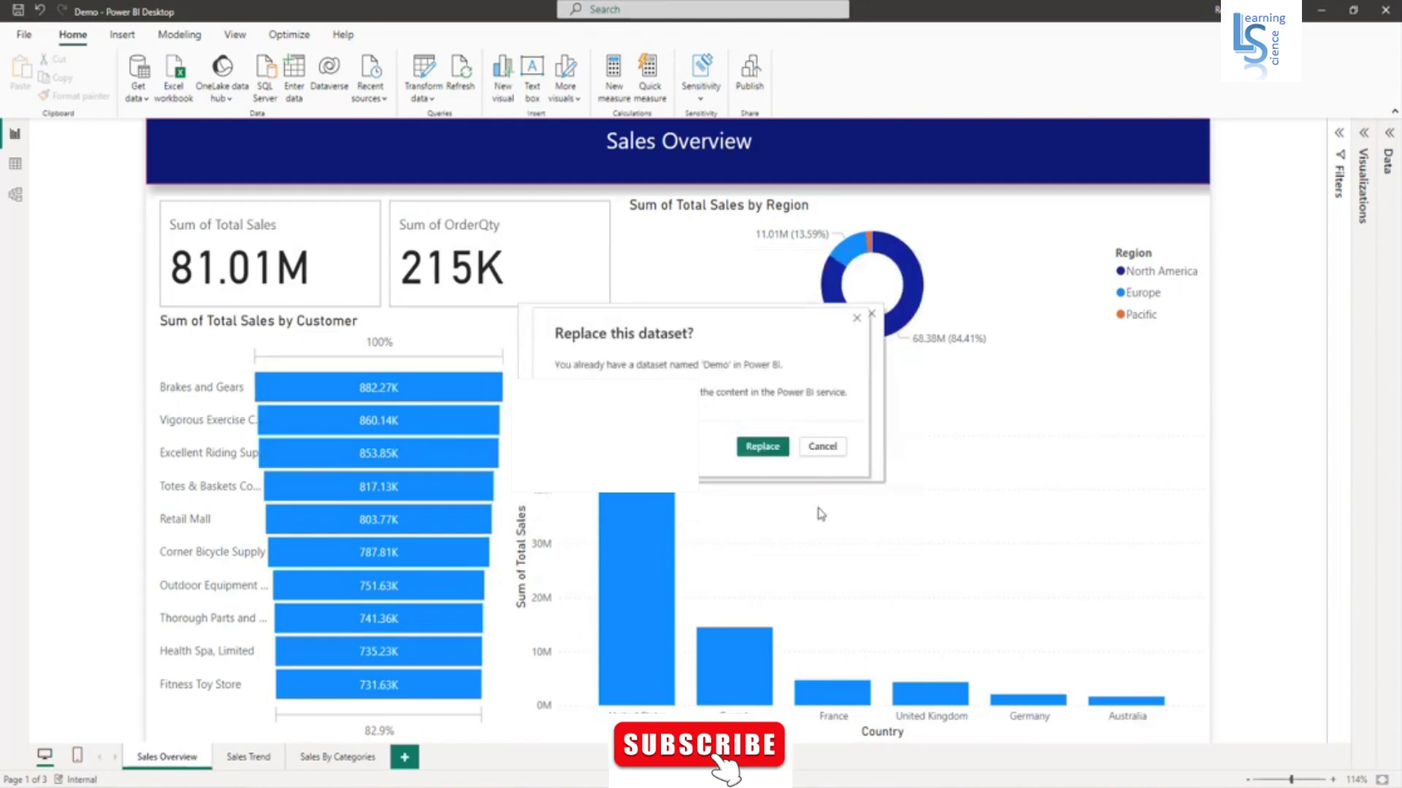
left_click(763, 448)
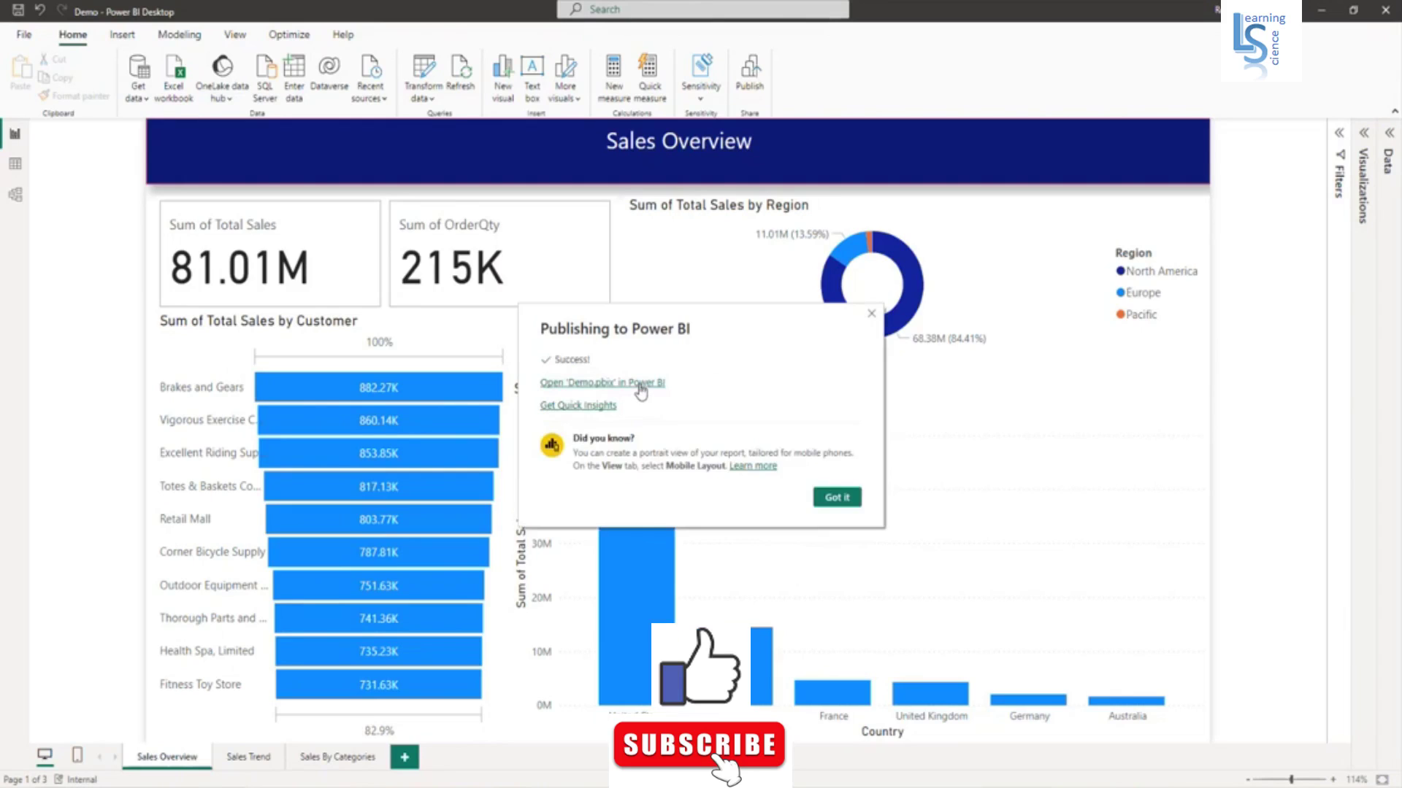
left_click(641, 383)
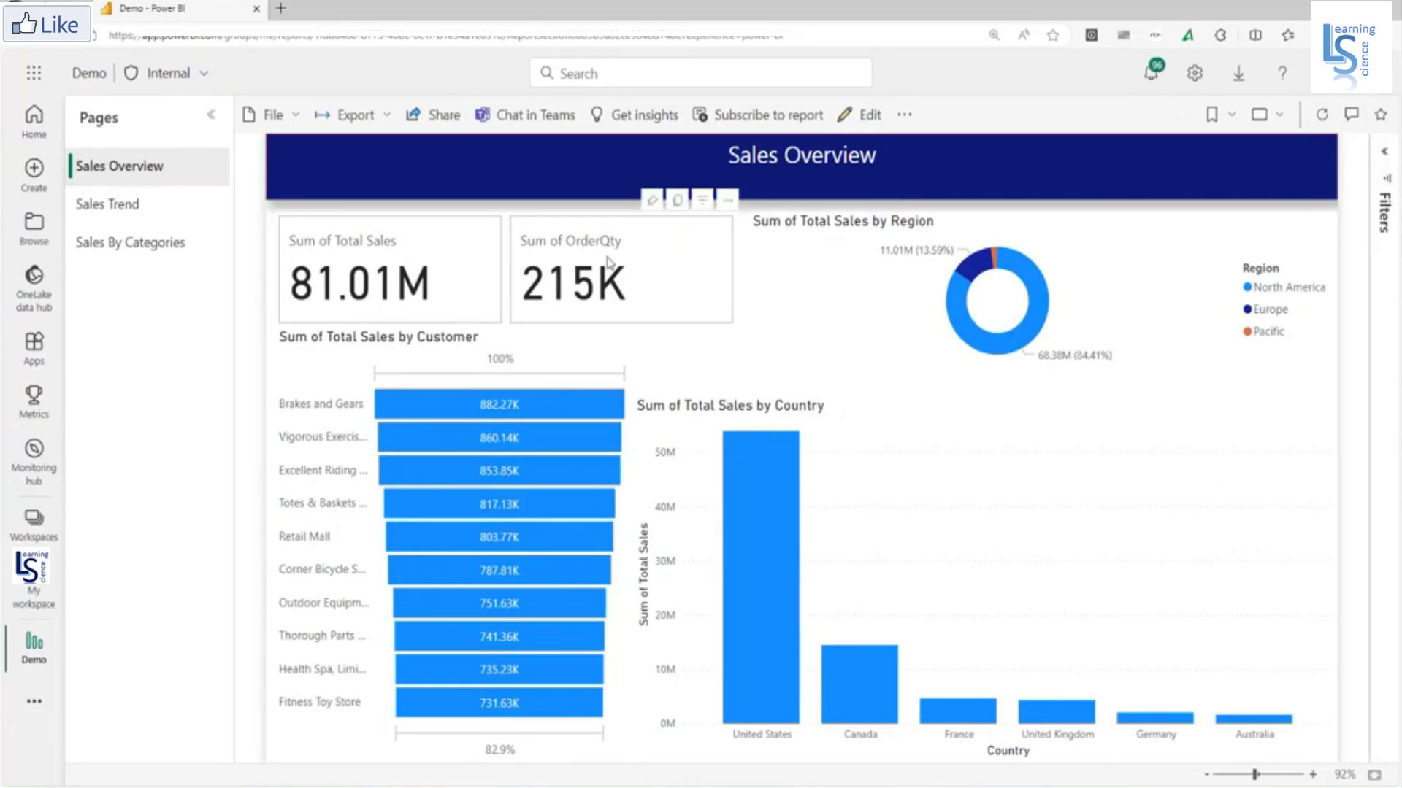
- Pin the total sales and order quantity cards to a new 'Sales Overview Dashboard' and open it
left_click(654, 204)
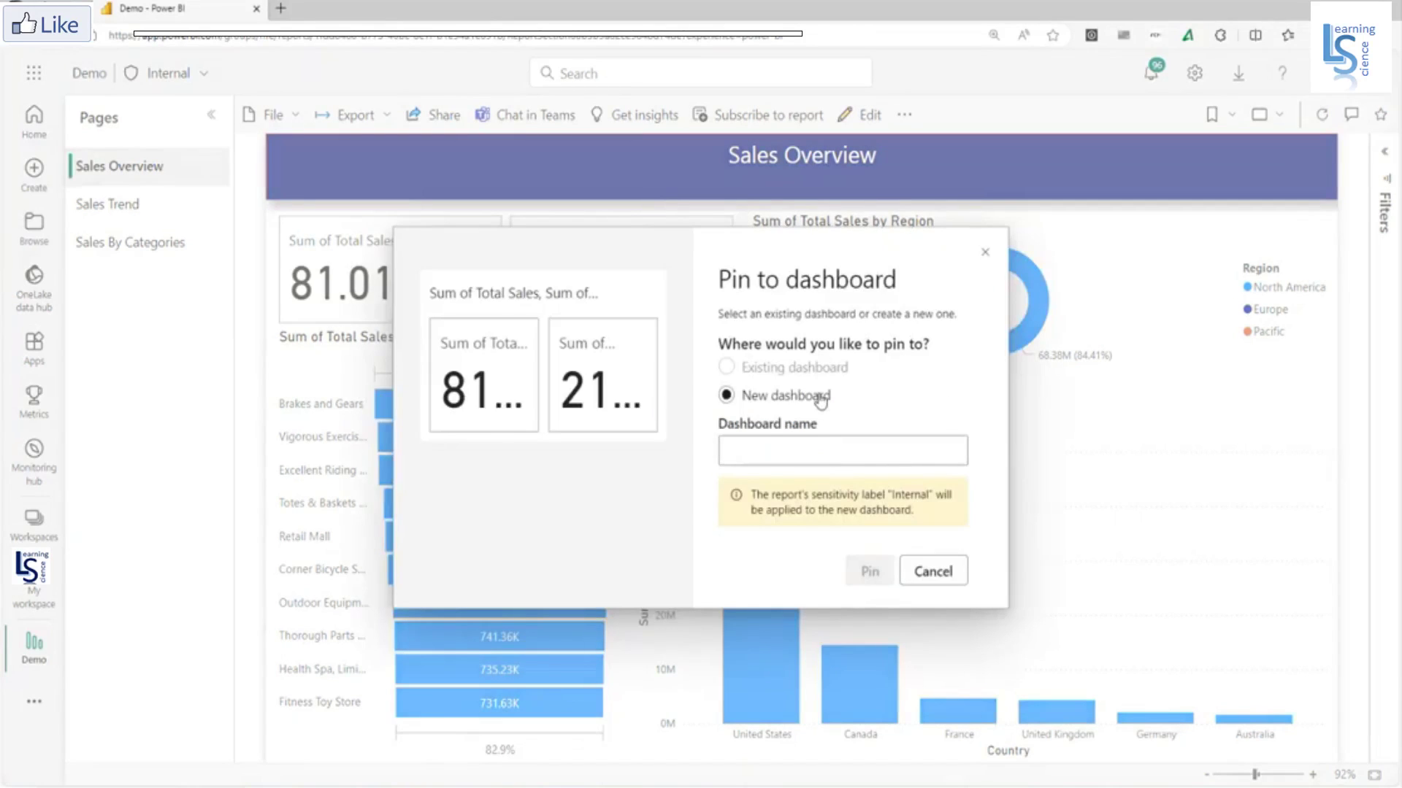
left_click(765, 444)
type("Sa")
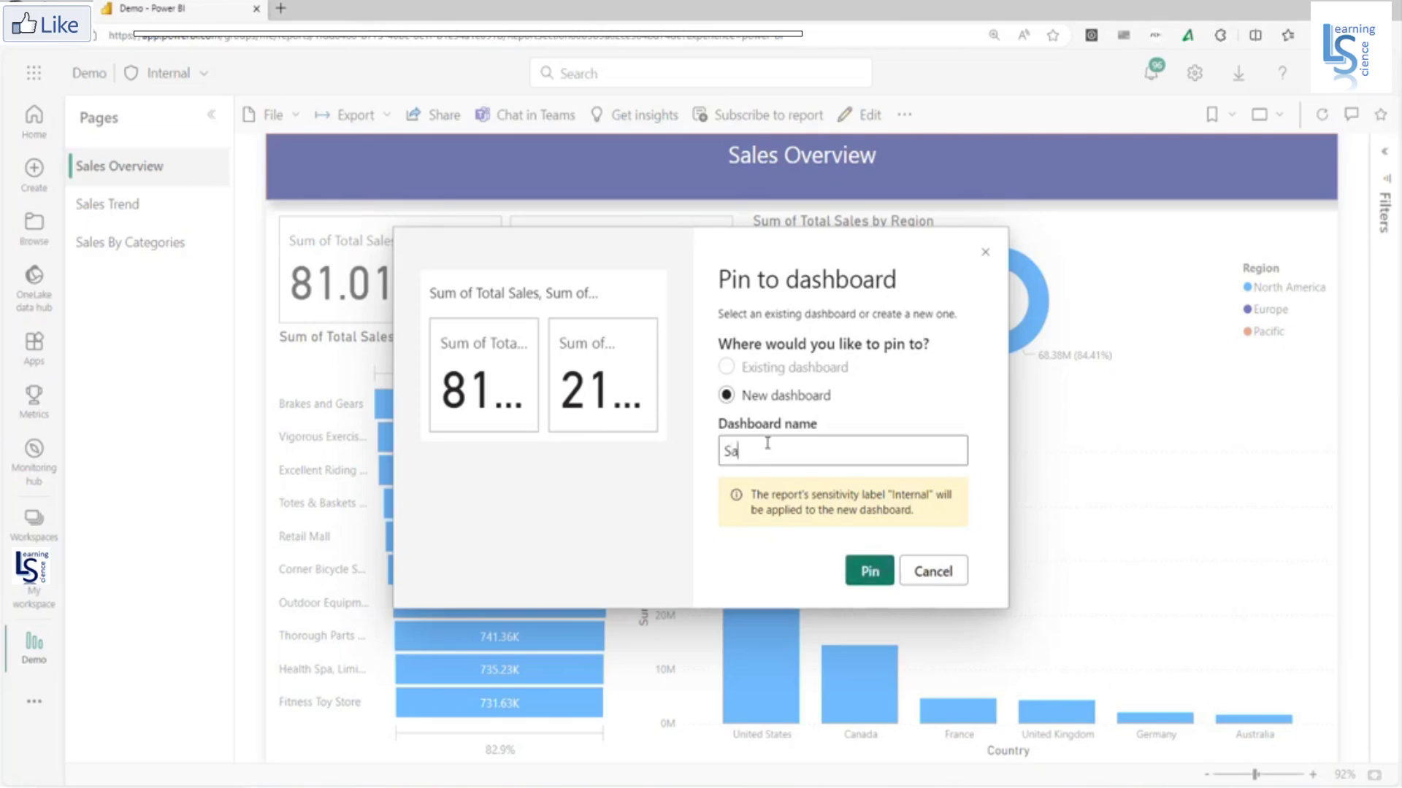
type("les Overview Dashboard")
left_click(877, 578)
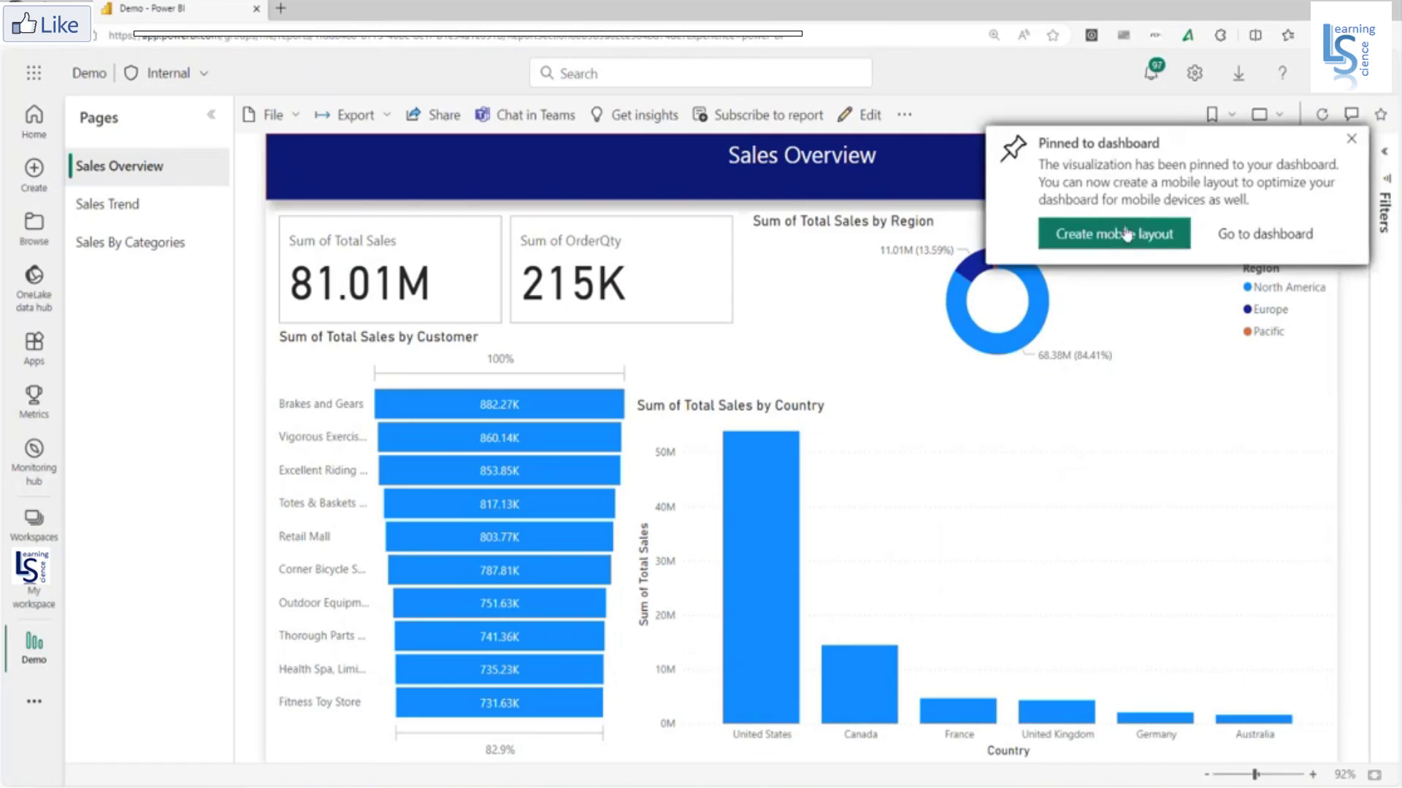
left_click(1276, 243)
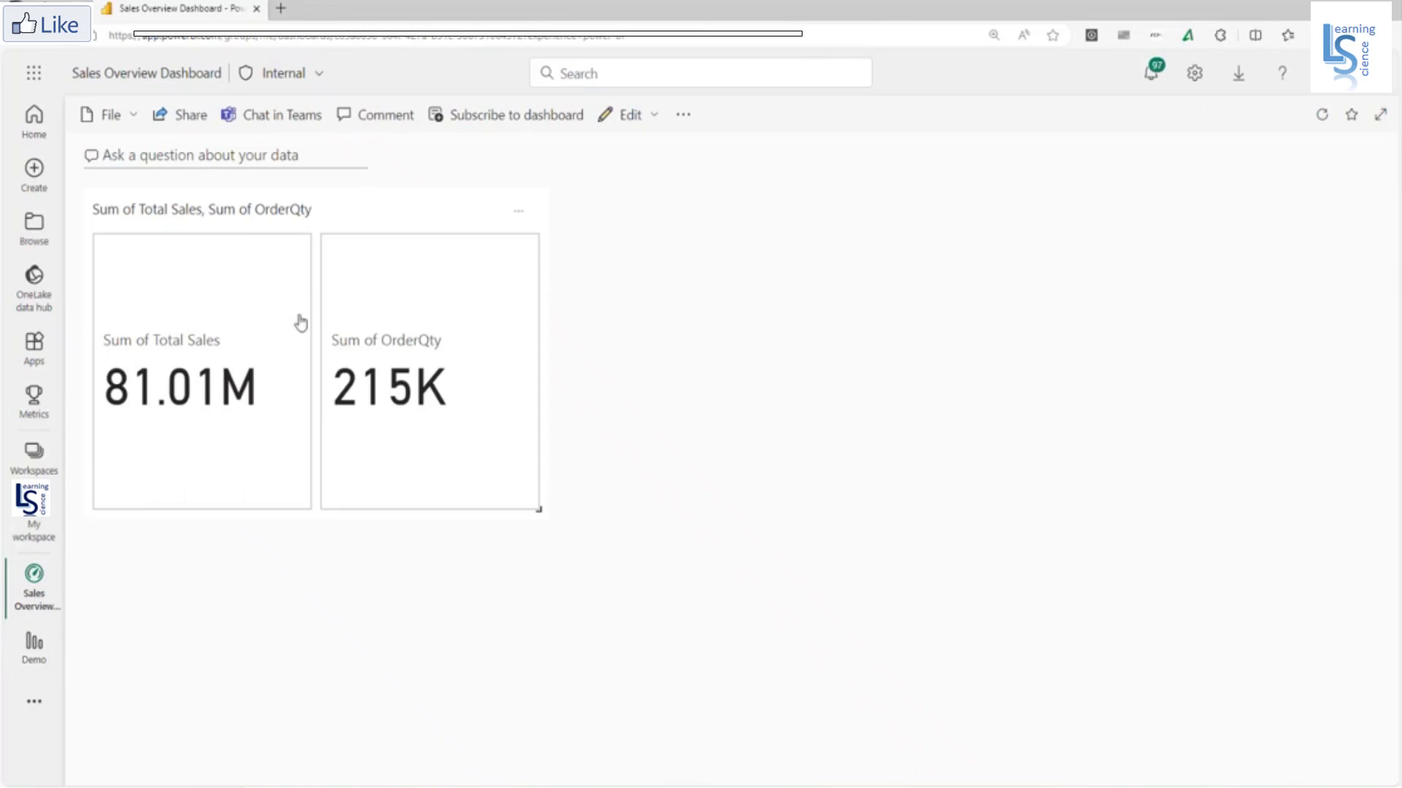
mouse_move(300, 322)
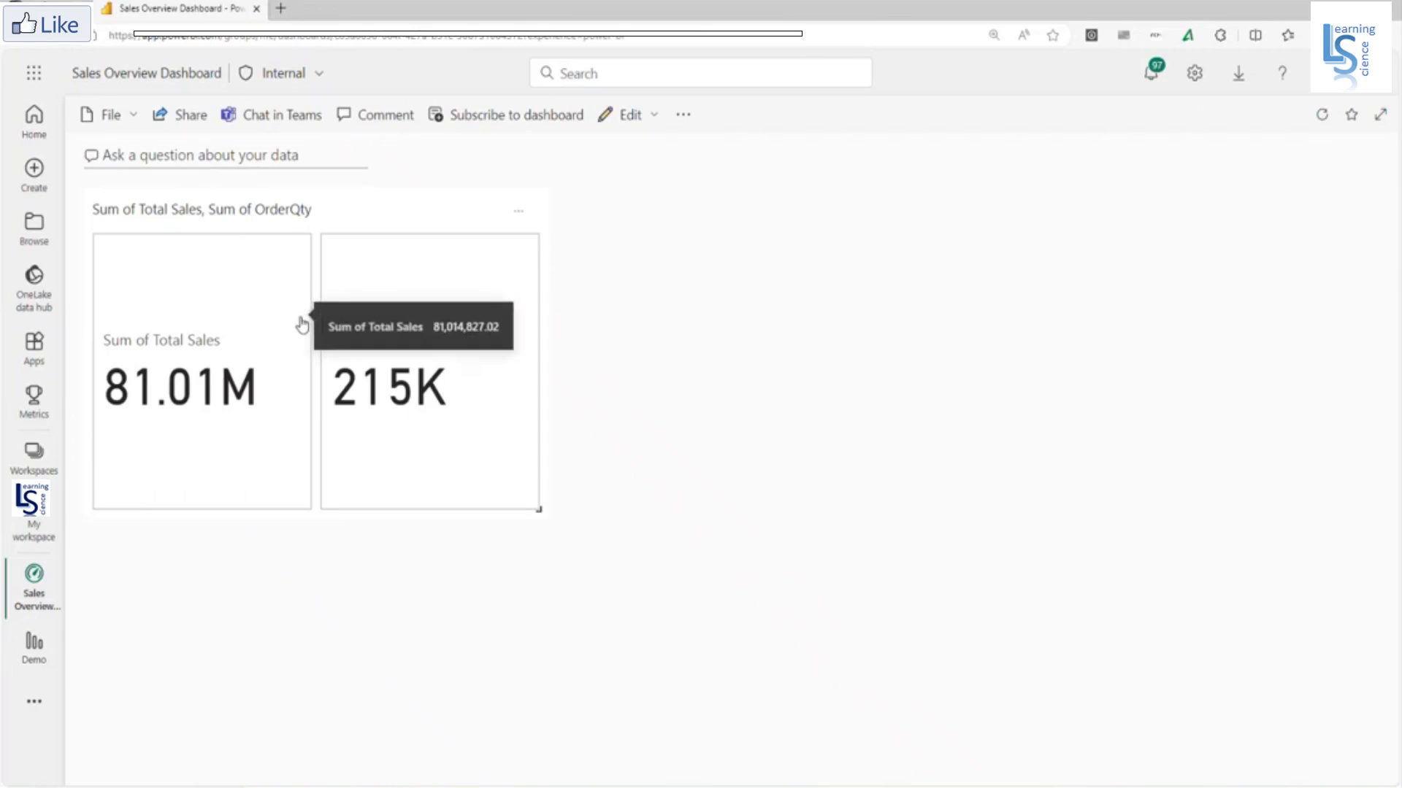
- From the report, pin the Sum of Total Sales by Region donut to Sales Overview Dashboard
left_click(238, 323)
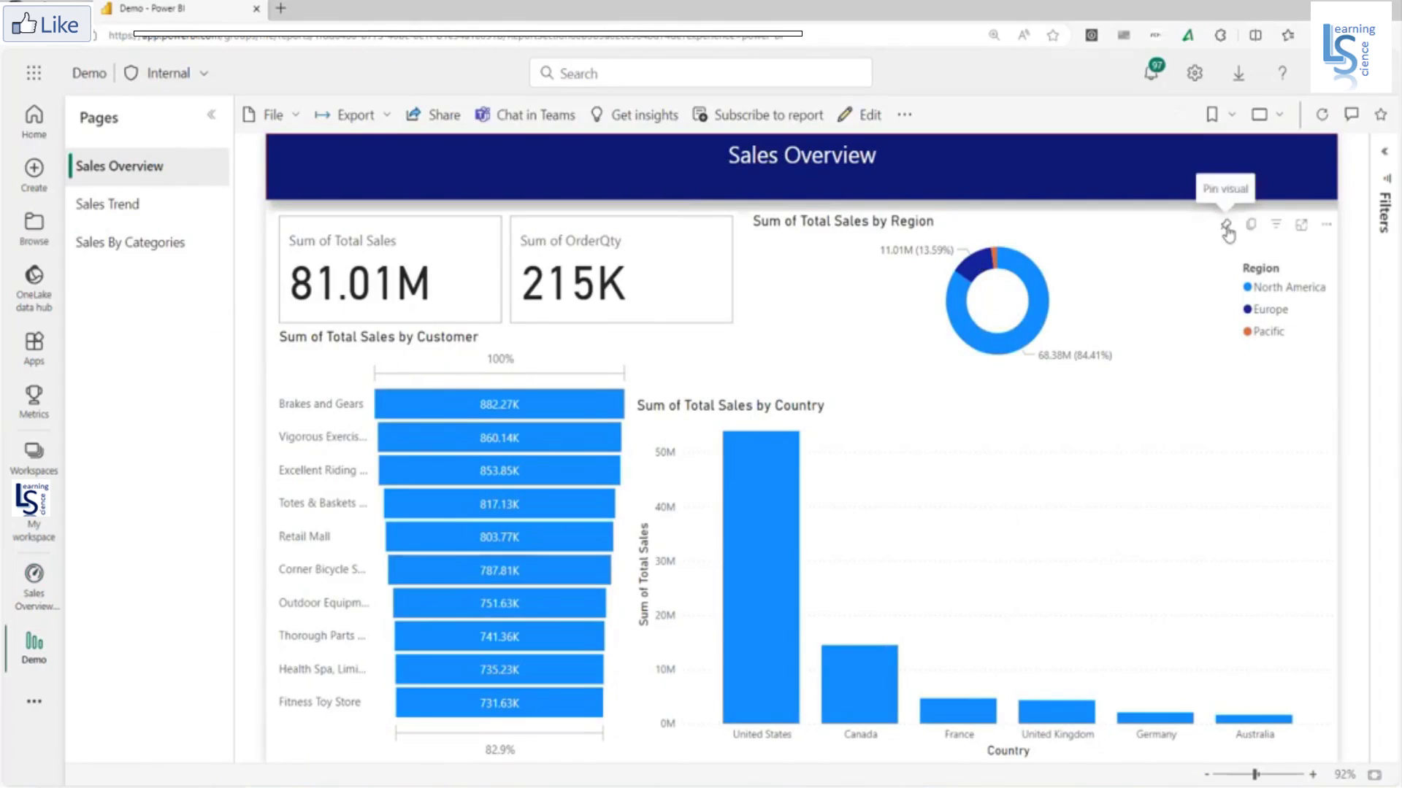
left_click(1226, 226)
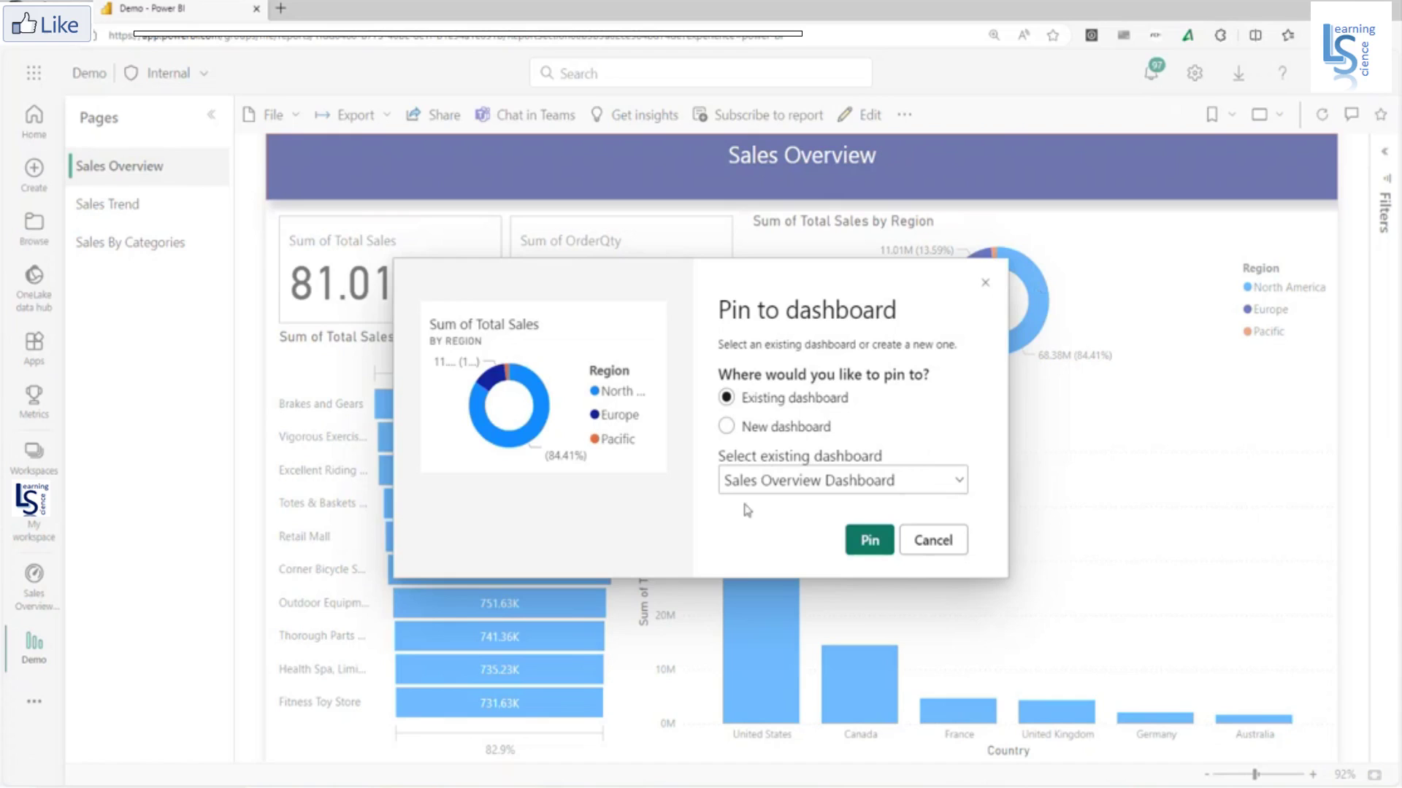
left_click(871, 546)
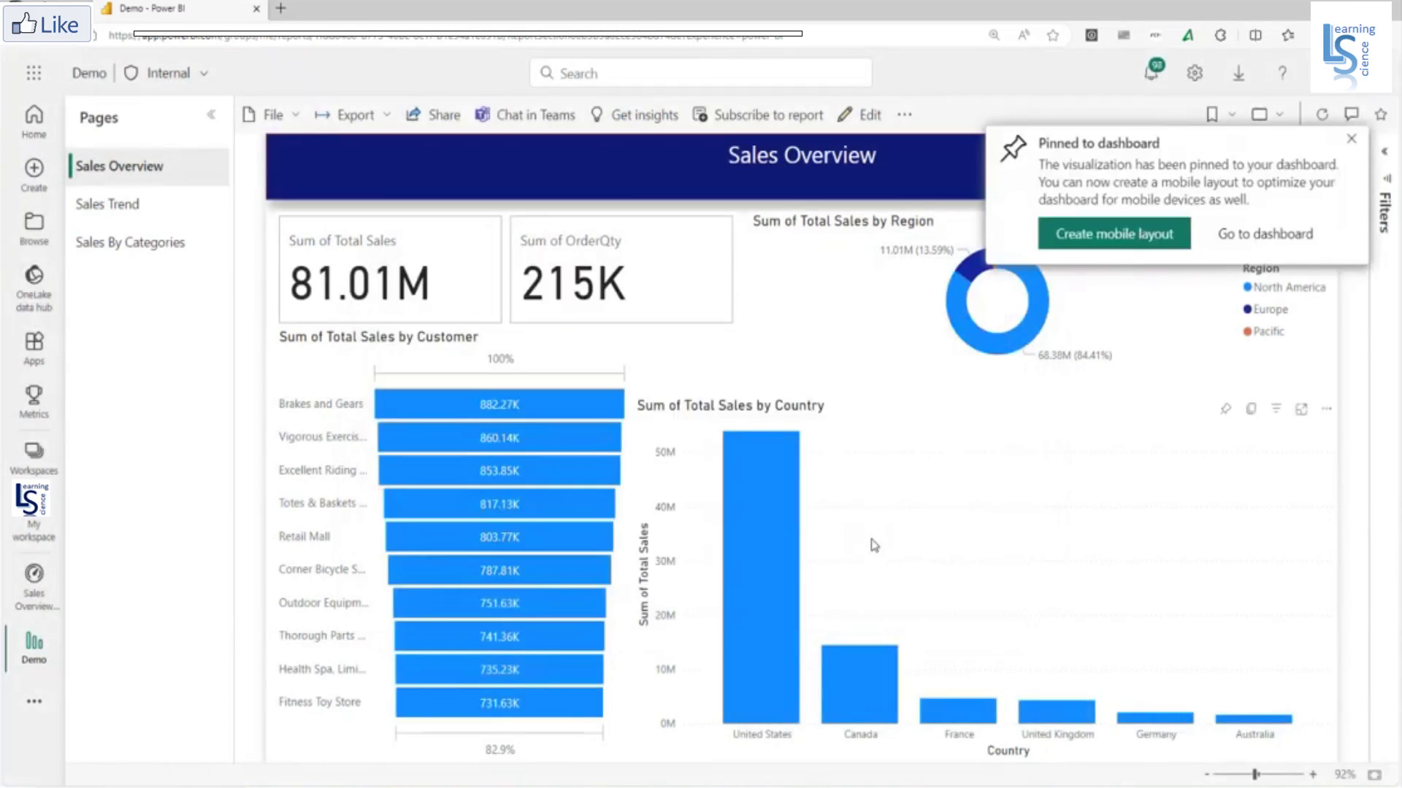
left_click(1279, 239)
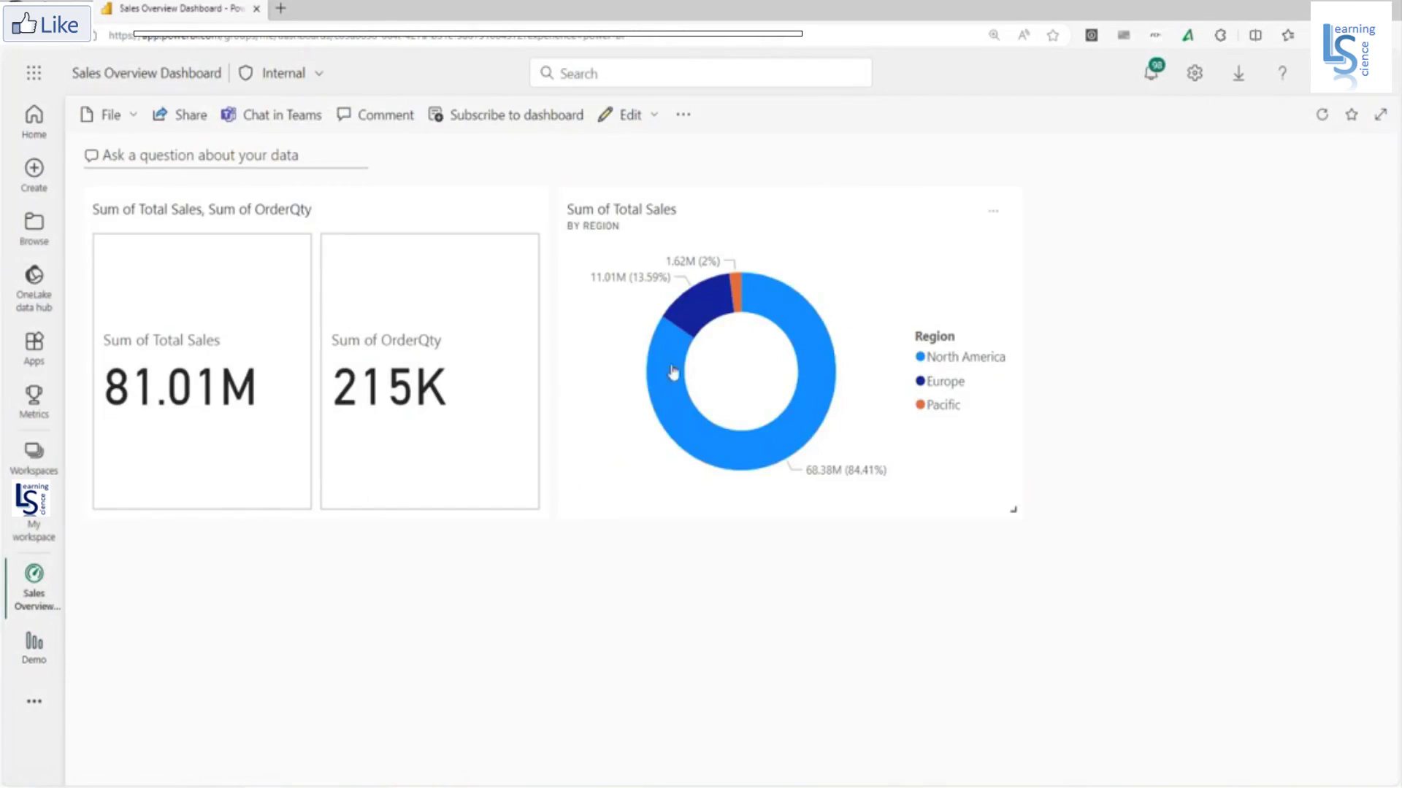
- Pin the Sales Trend page's Sum of Total Sales by Year chart to Sales Overview Dashboard
left_click(797, 257)
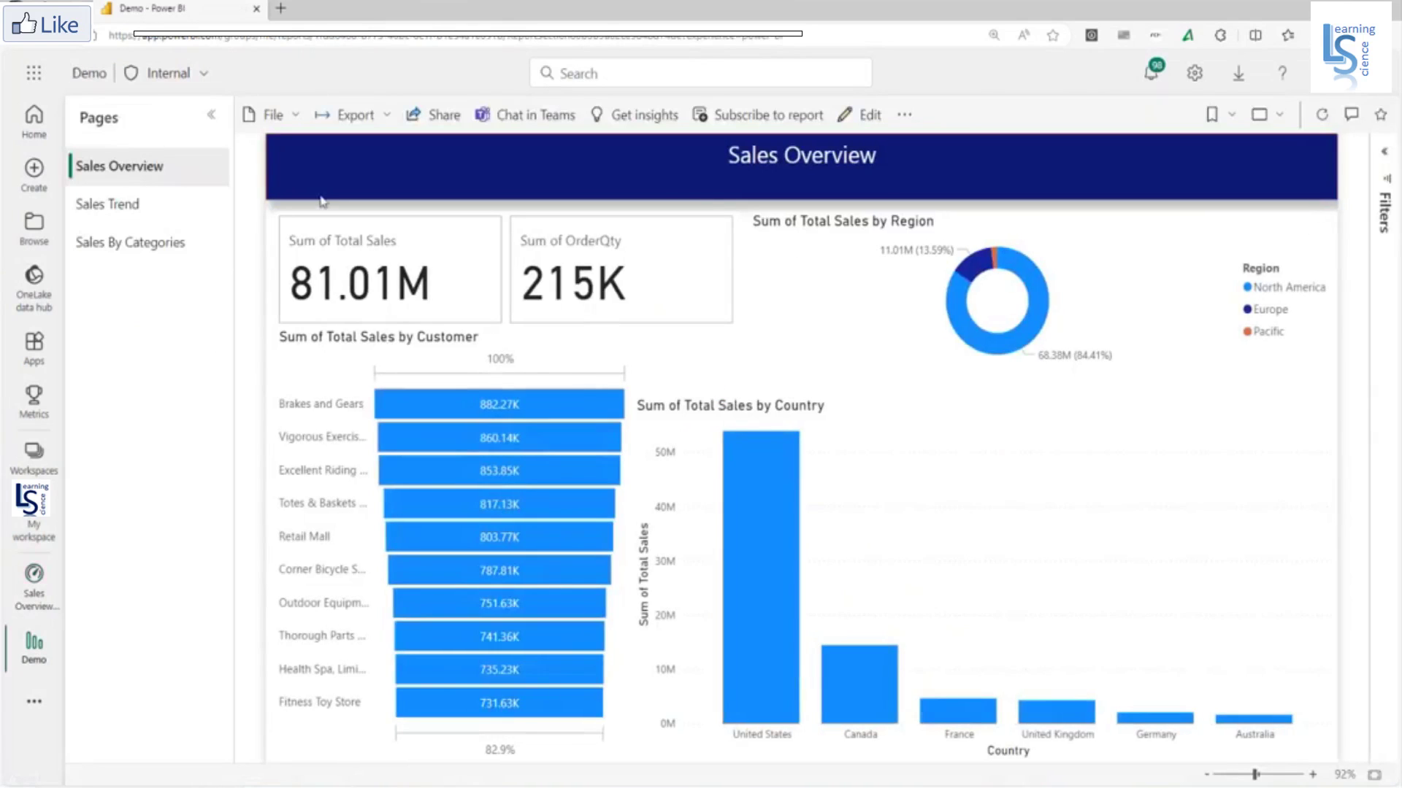
left_click(135, 213)
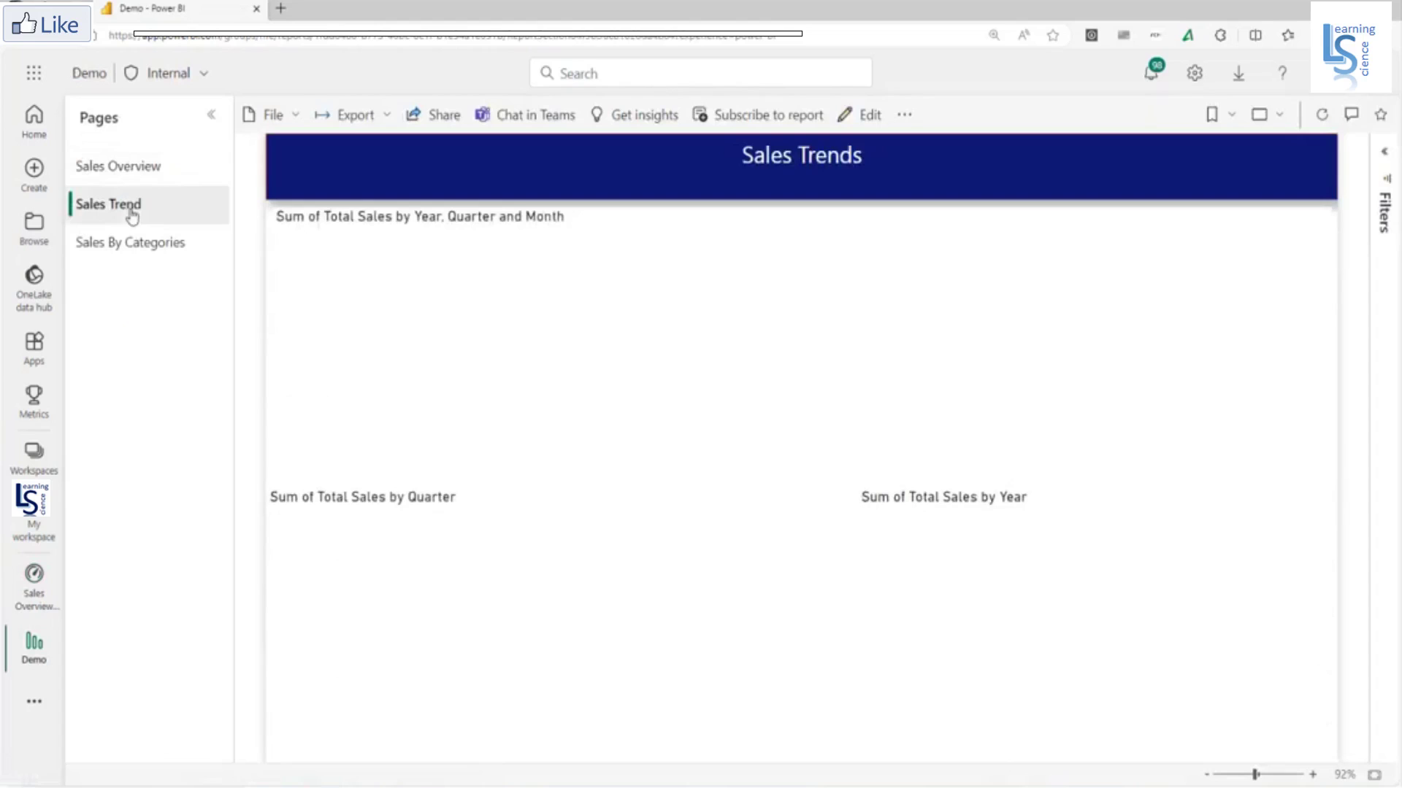
mouse_move(1073, 563)
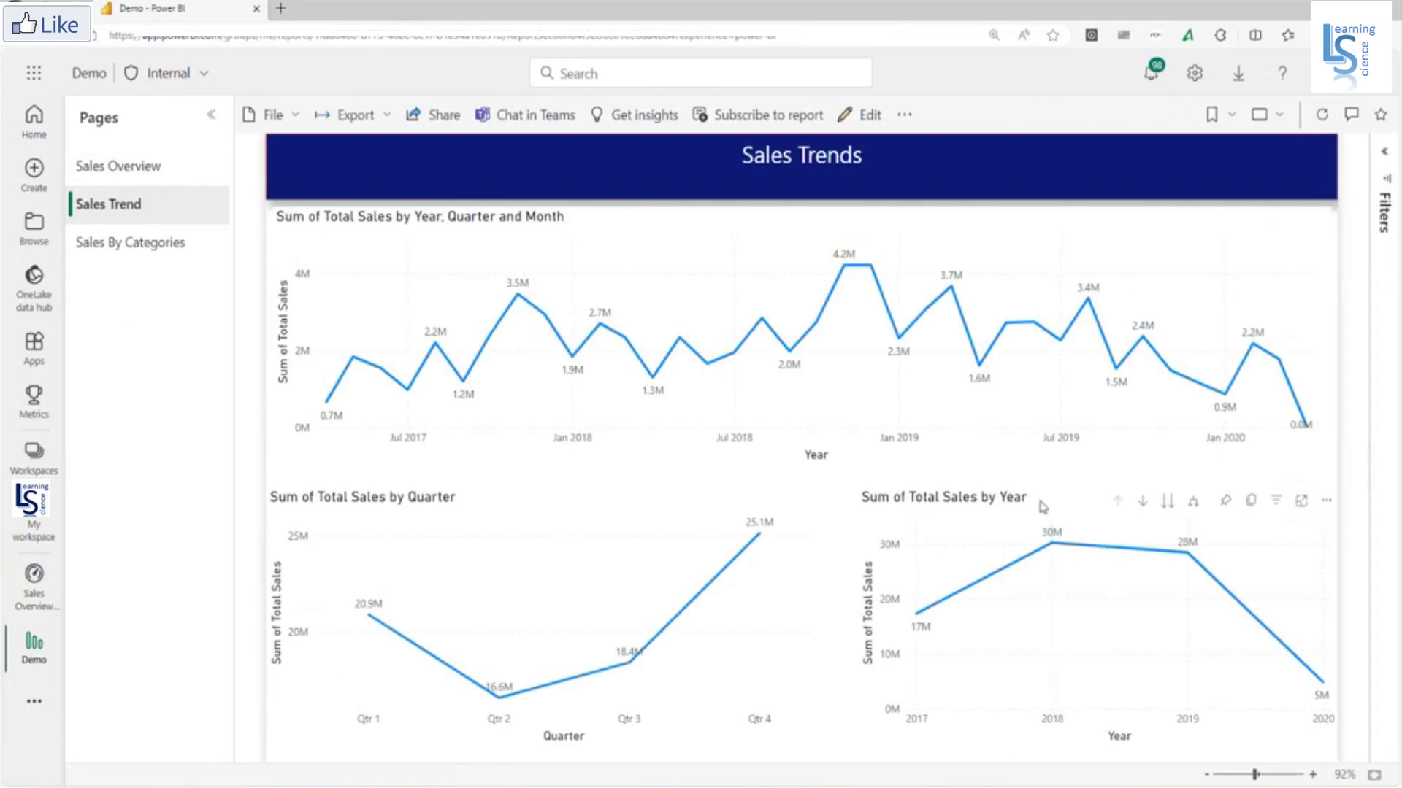
left_click(1227, 502)
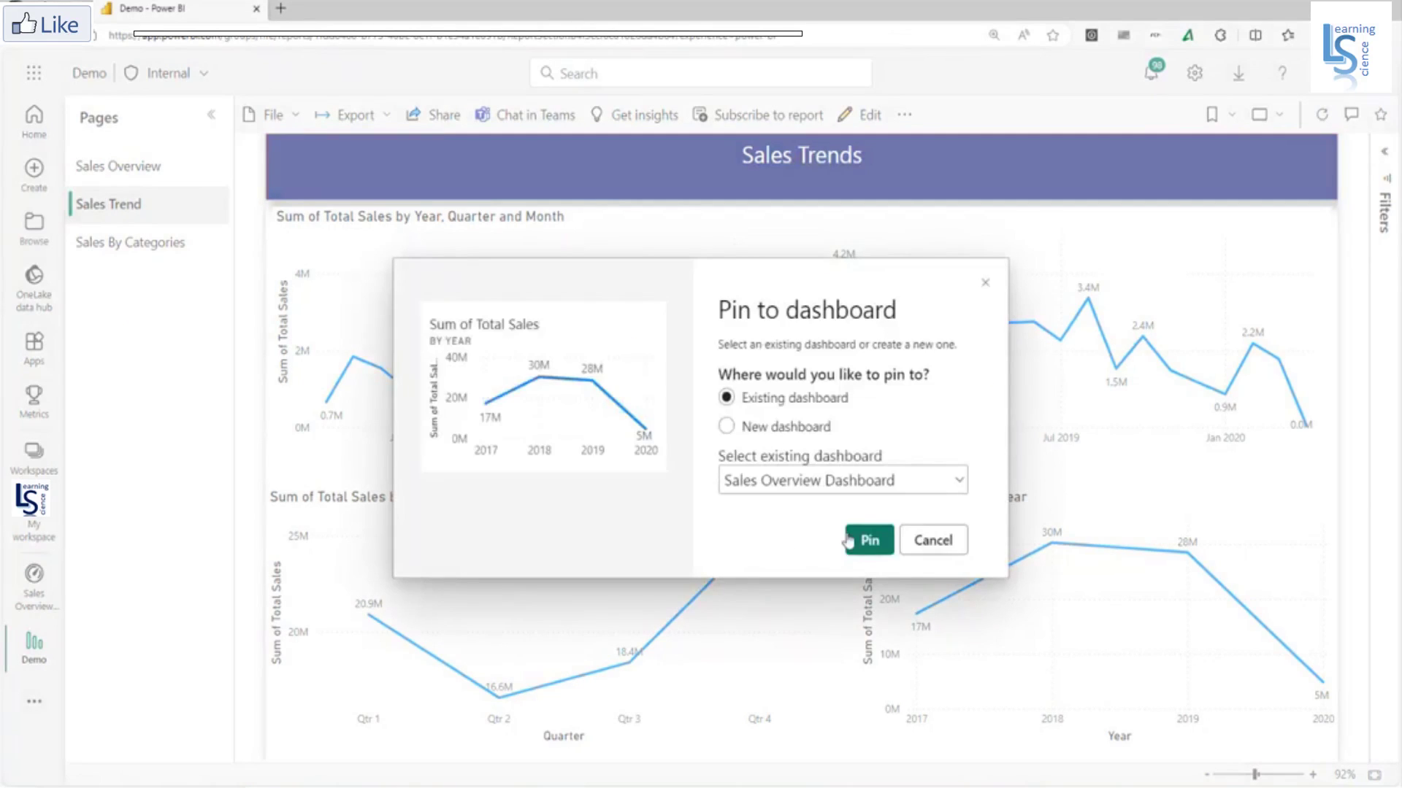
left_click(870, 542)
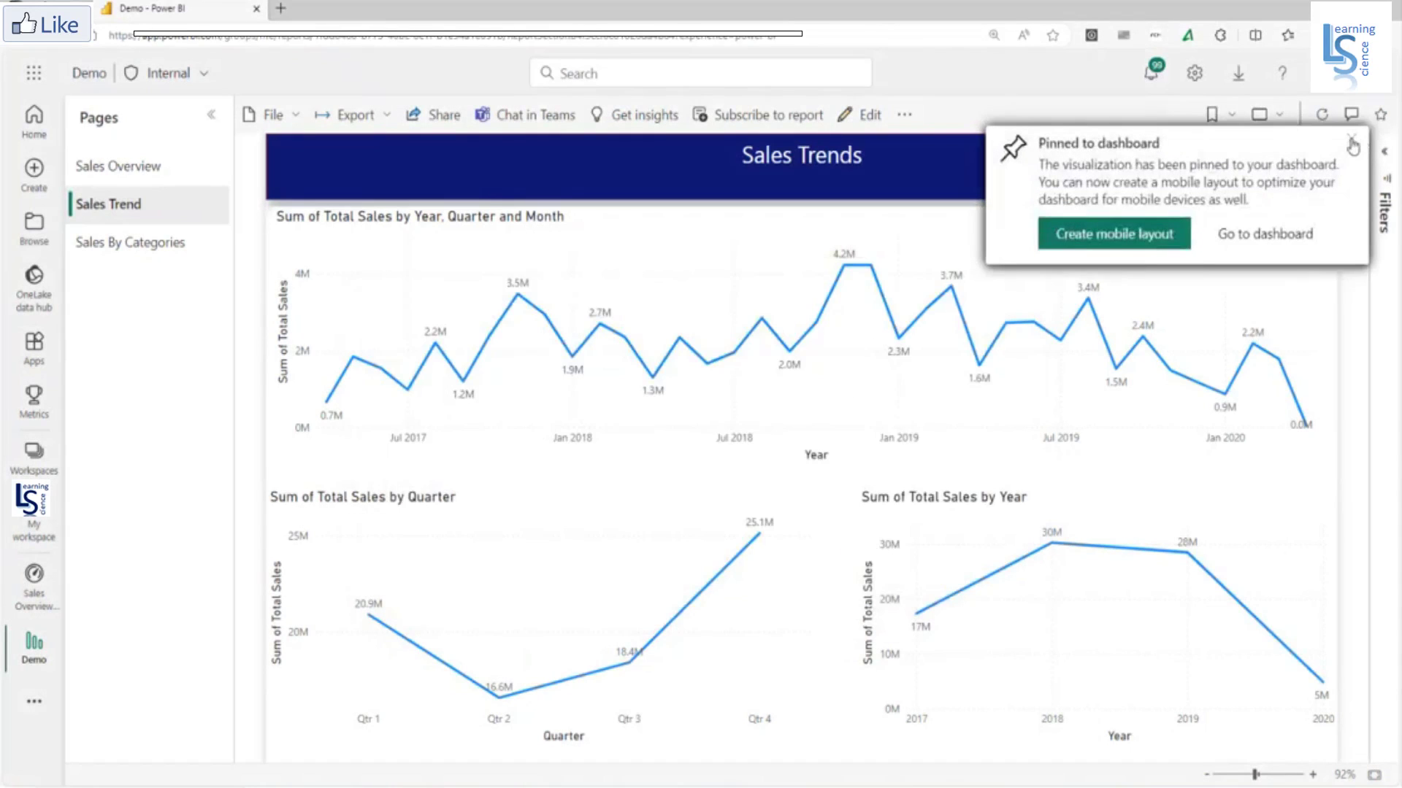
left_click(1352, 139)
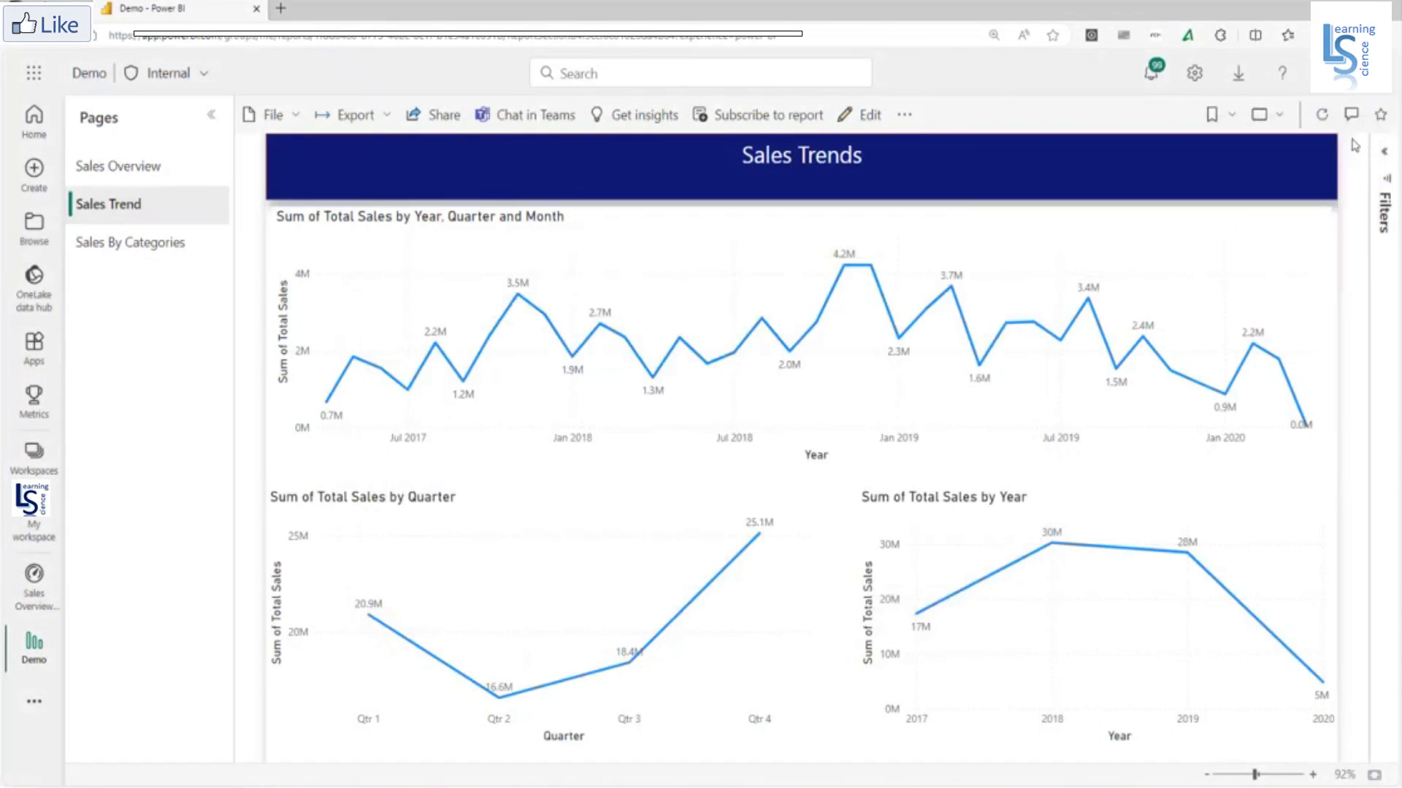
- Pin the Sales By Categories page's category column chart to Sales Overview Dashboard
left_click(161, 245)
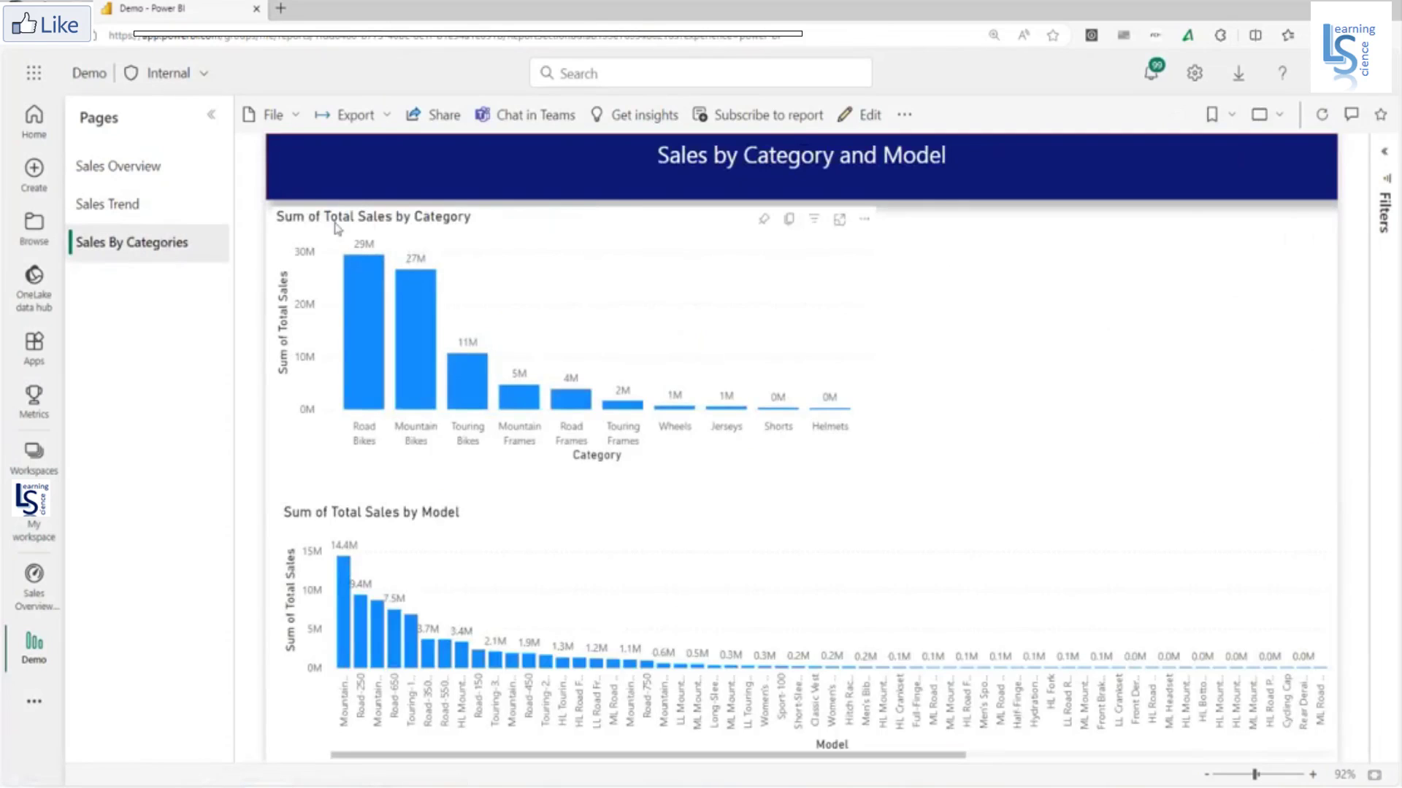
left_click(765, 221)
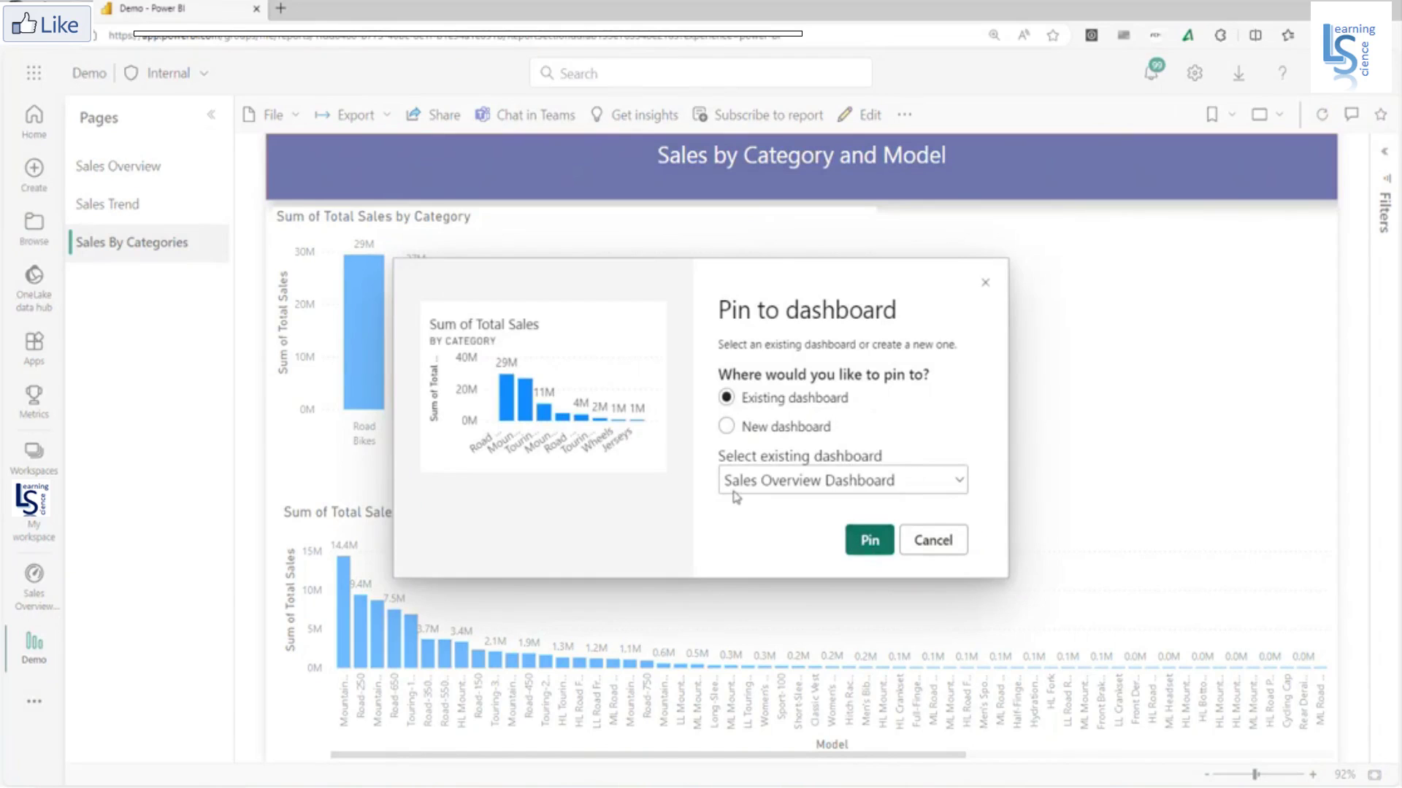
left_click(871, 541)
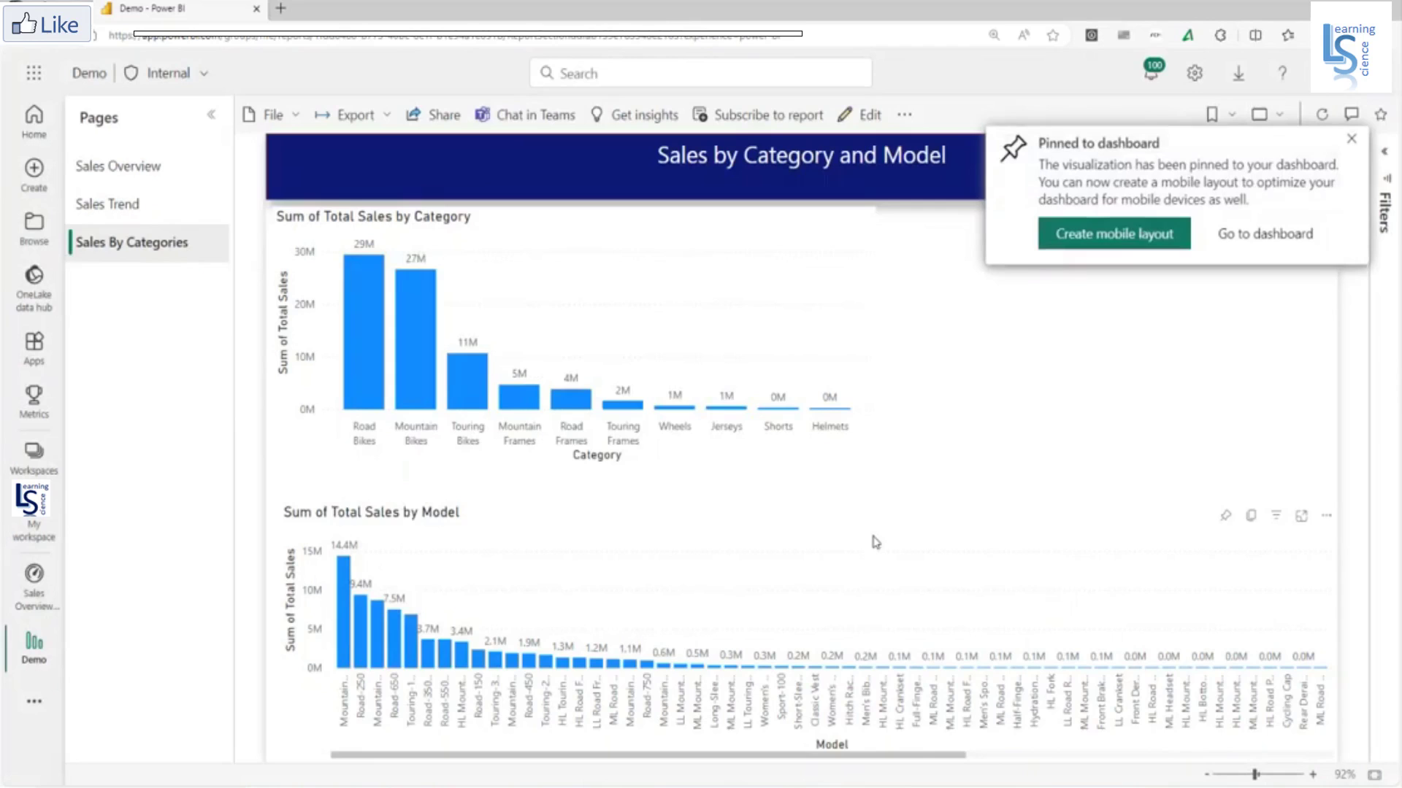
- Go to Sales Overview Dashboard and scroll through its KPI, donut, line and column tiles
left_click(1270, 235)
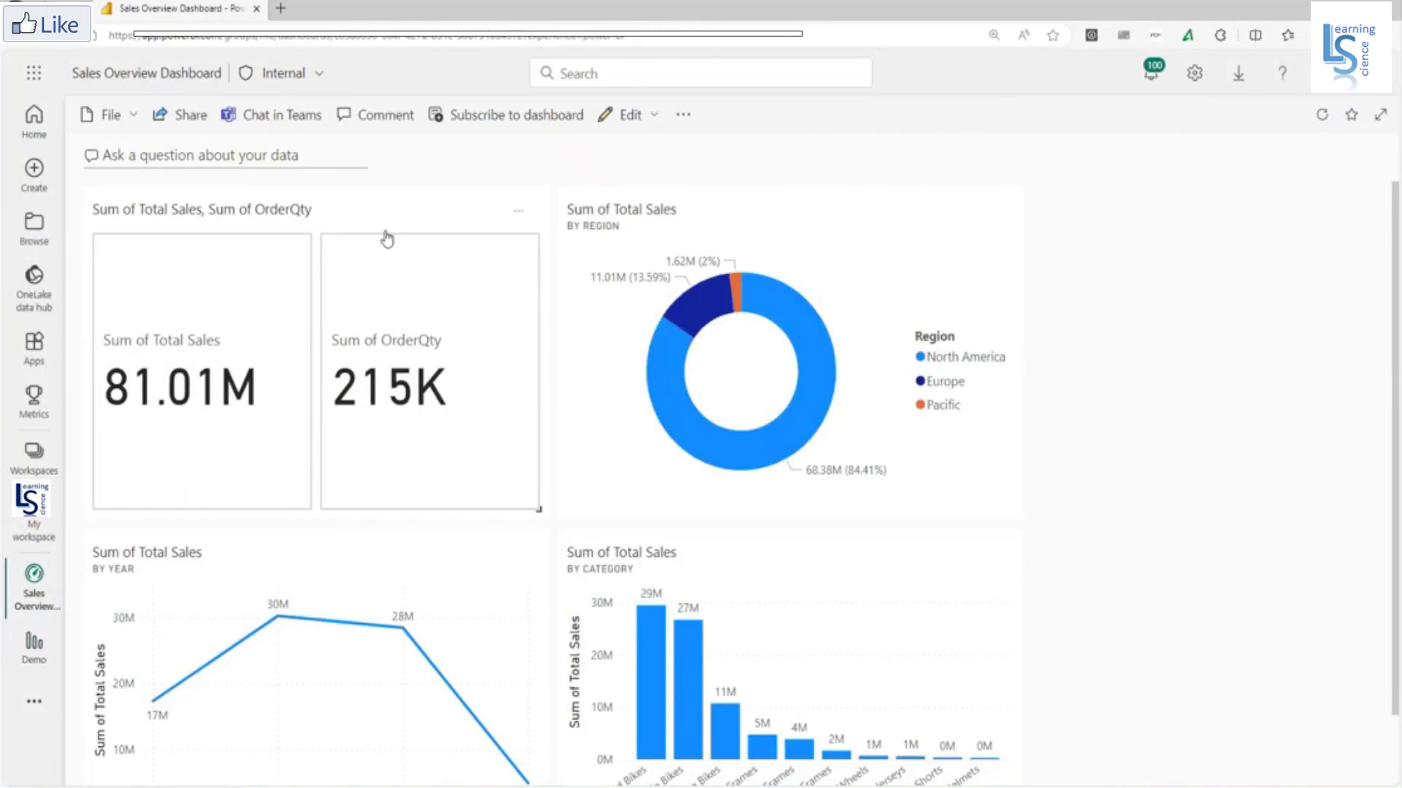
mouse_move(175, 287)
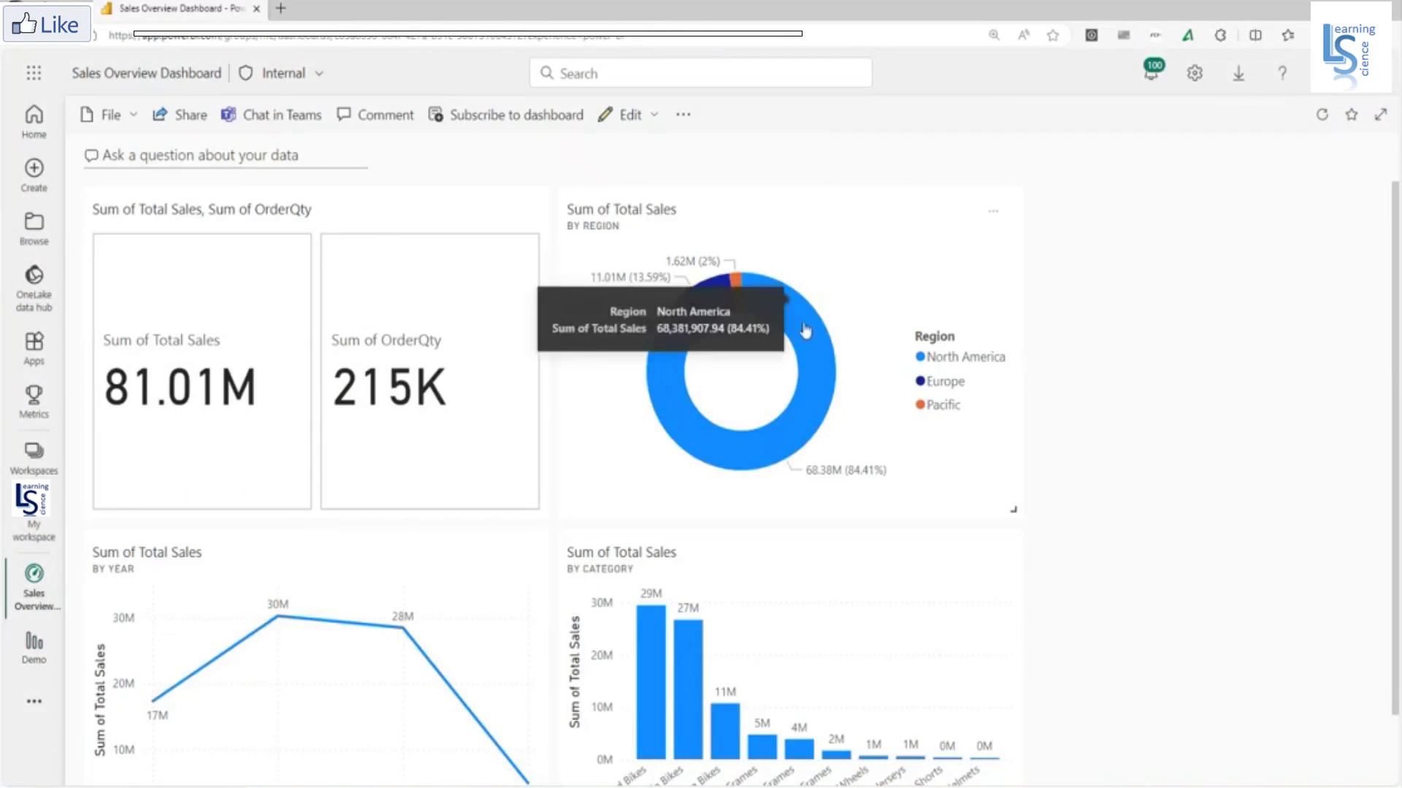
scroll(797, 328, "down", 1)
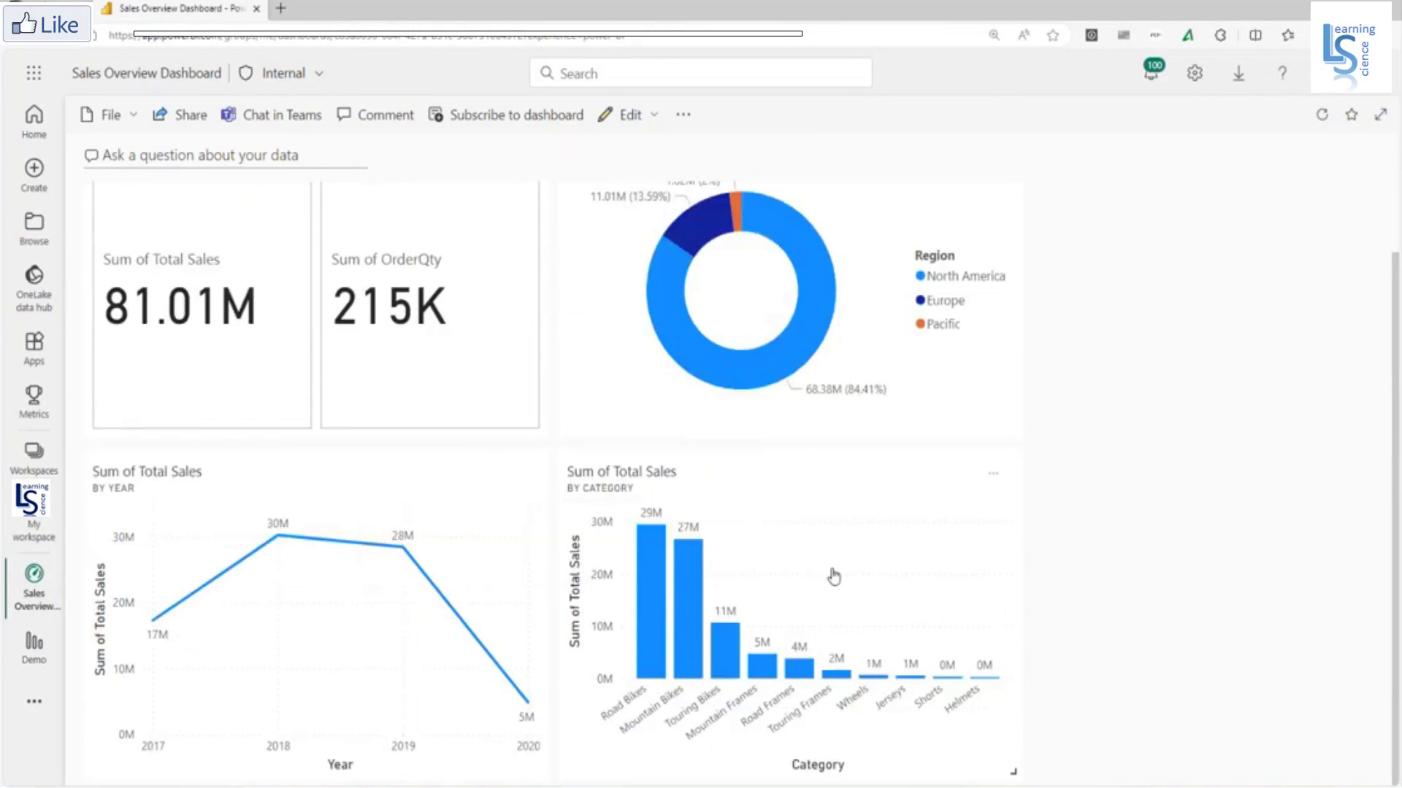
scroll(828, 577, "up", 1)
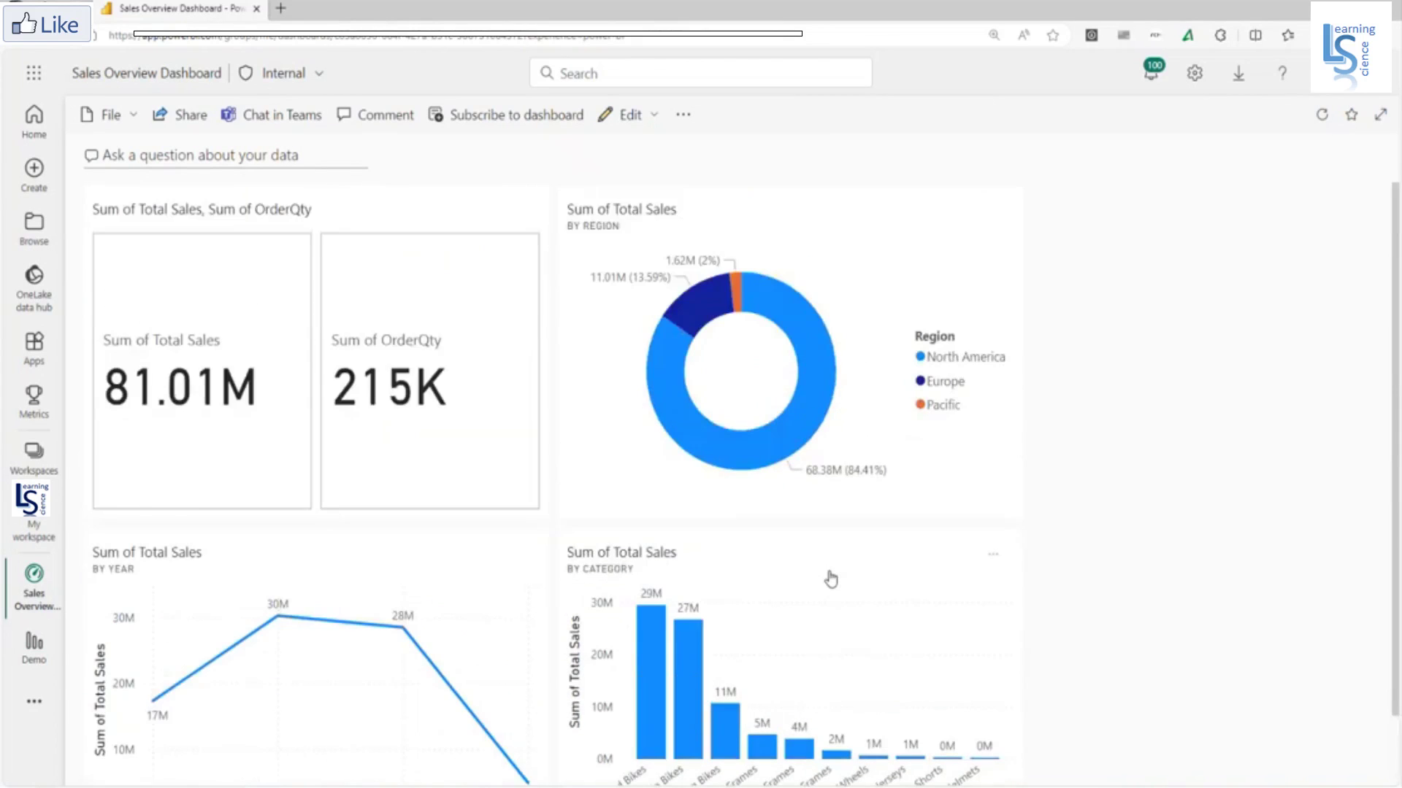
- Add a new text box tile to the dashboard titled 'Sales Dashboard'
left_click(655, 117)
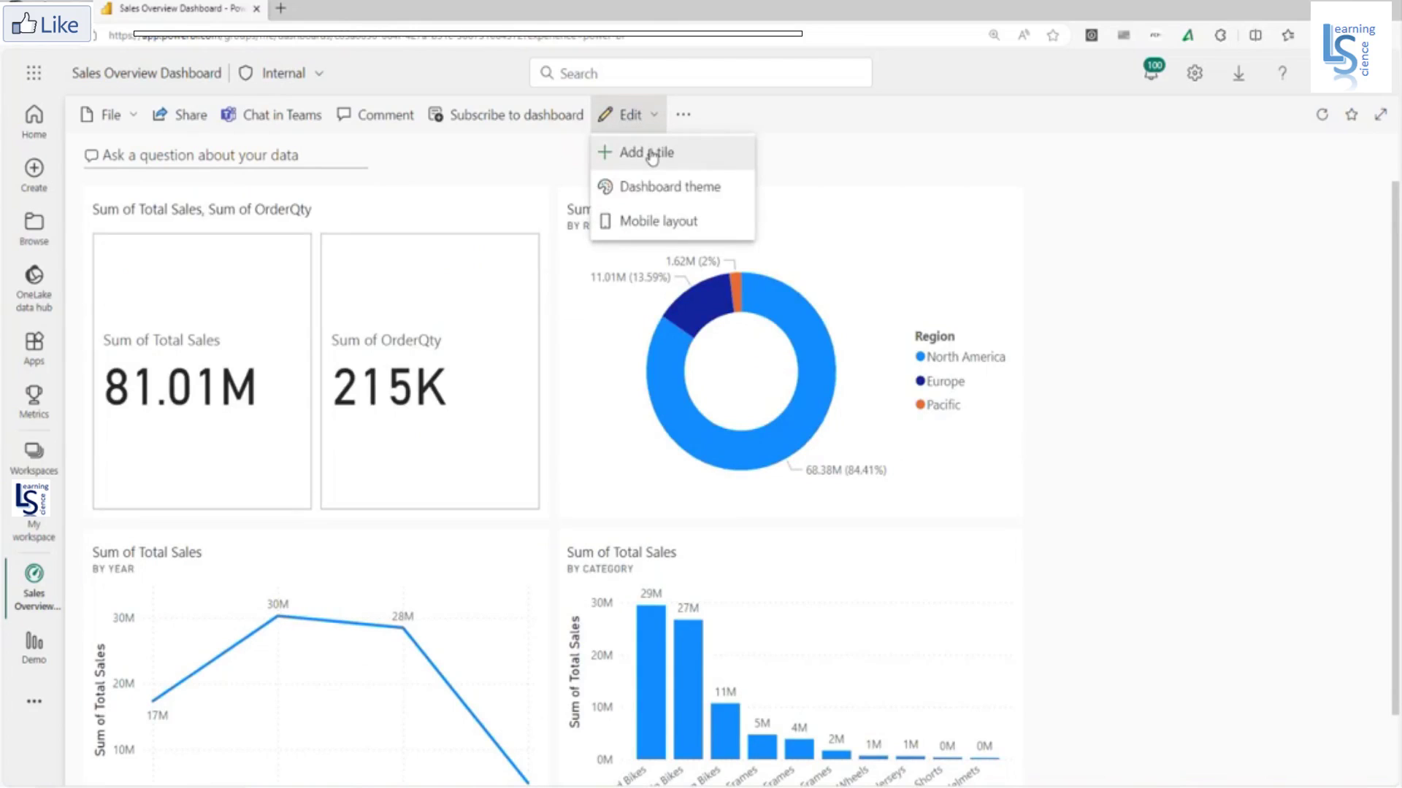
left_click(652, 156)
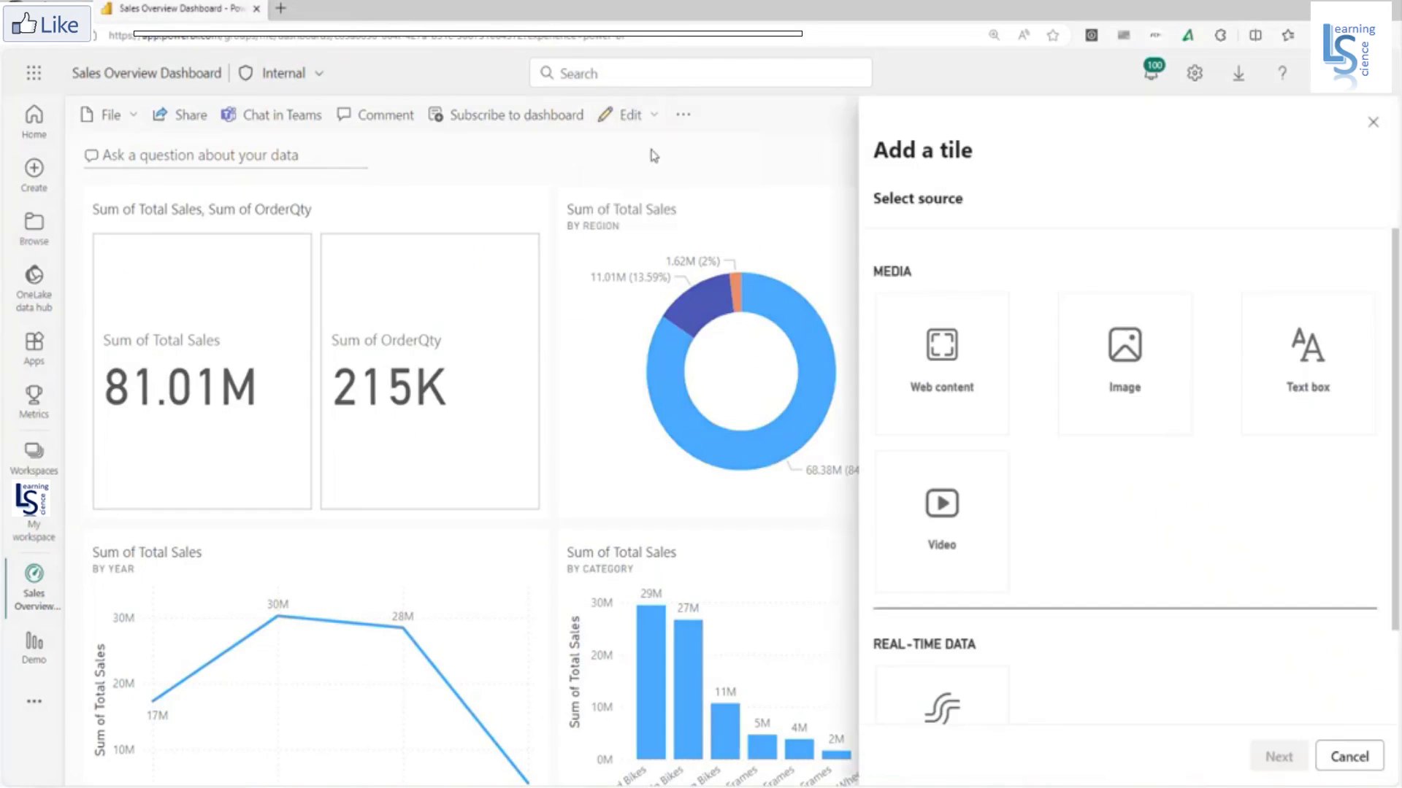
left_click(1321, 358)
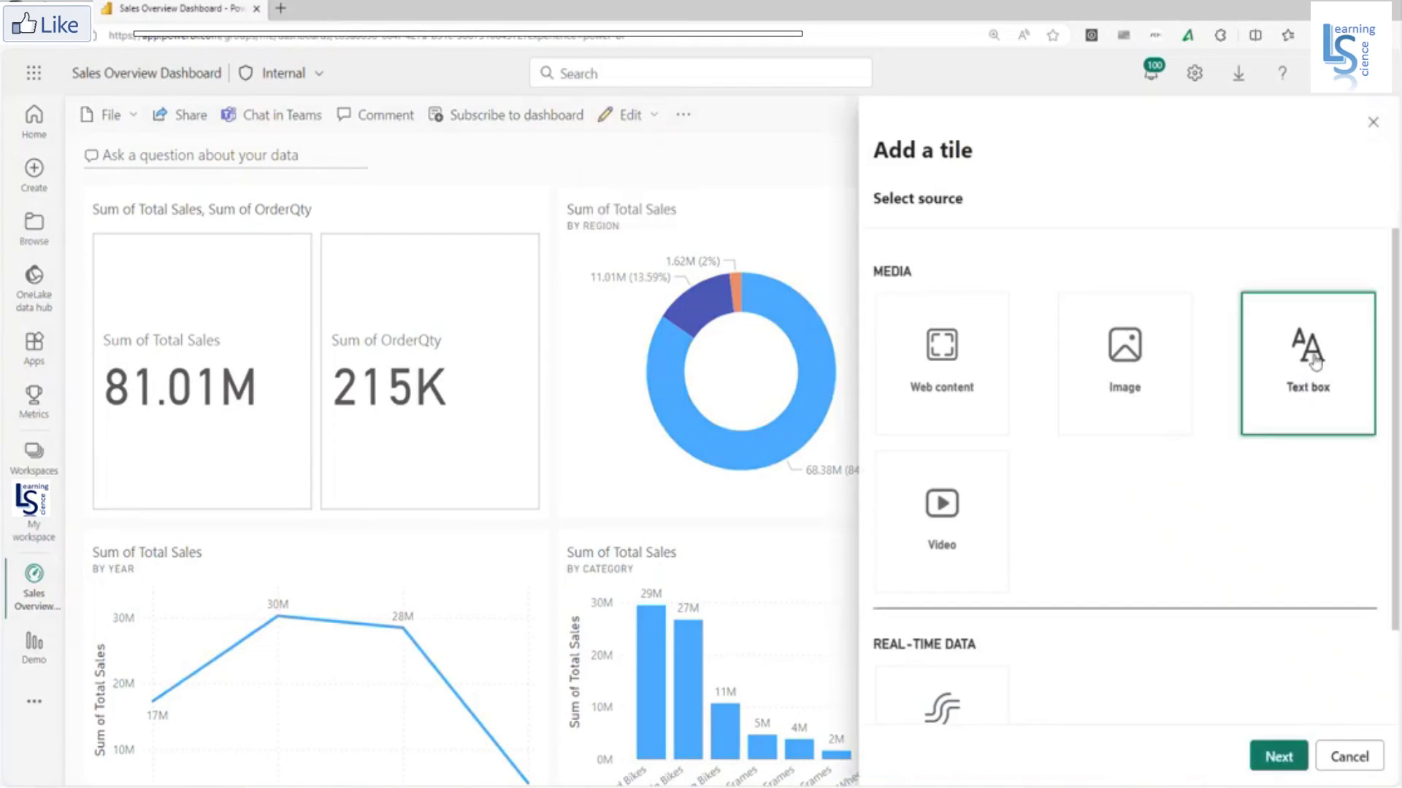
left_click(1273, 759)
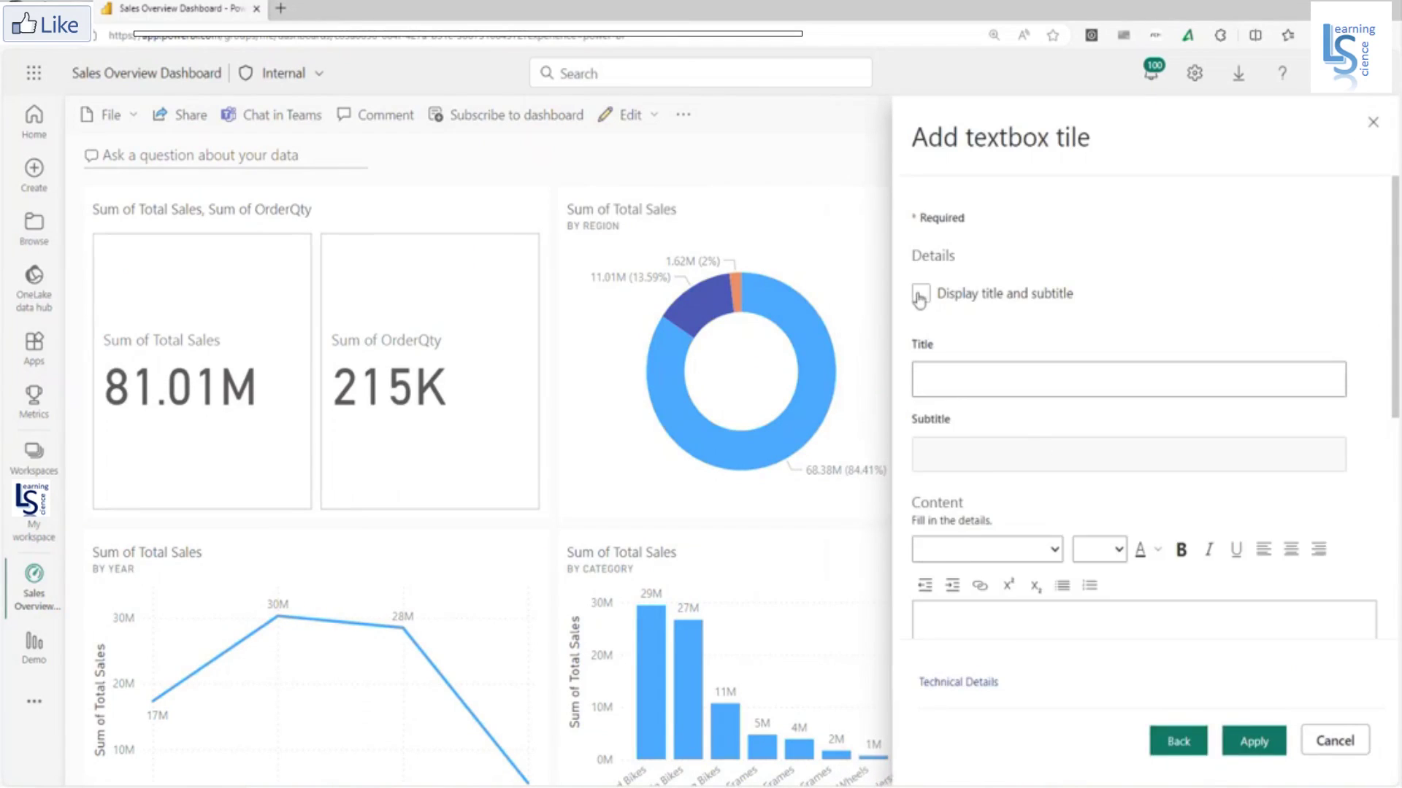
left_click(957, 378)
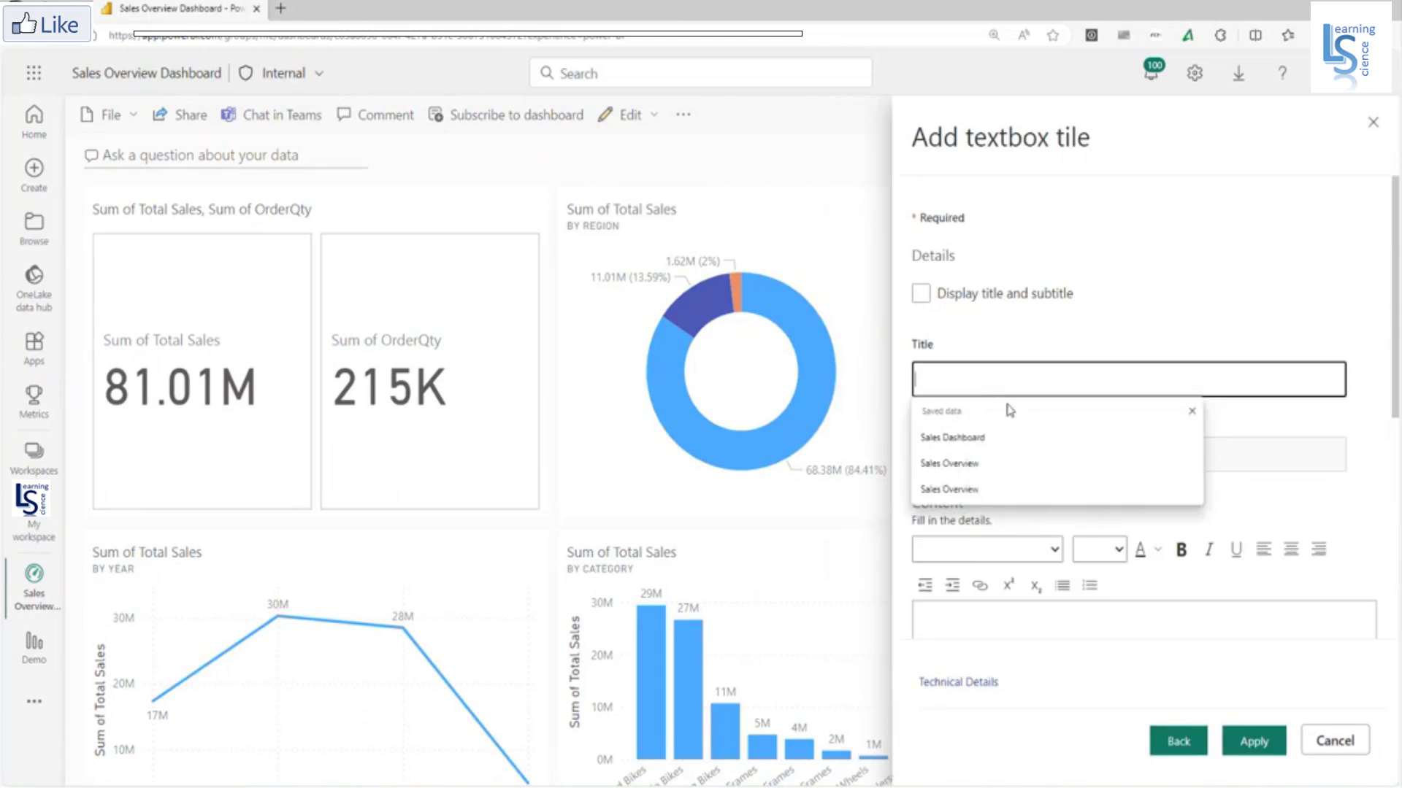
left_click(975, 437)
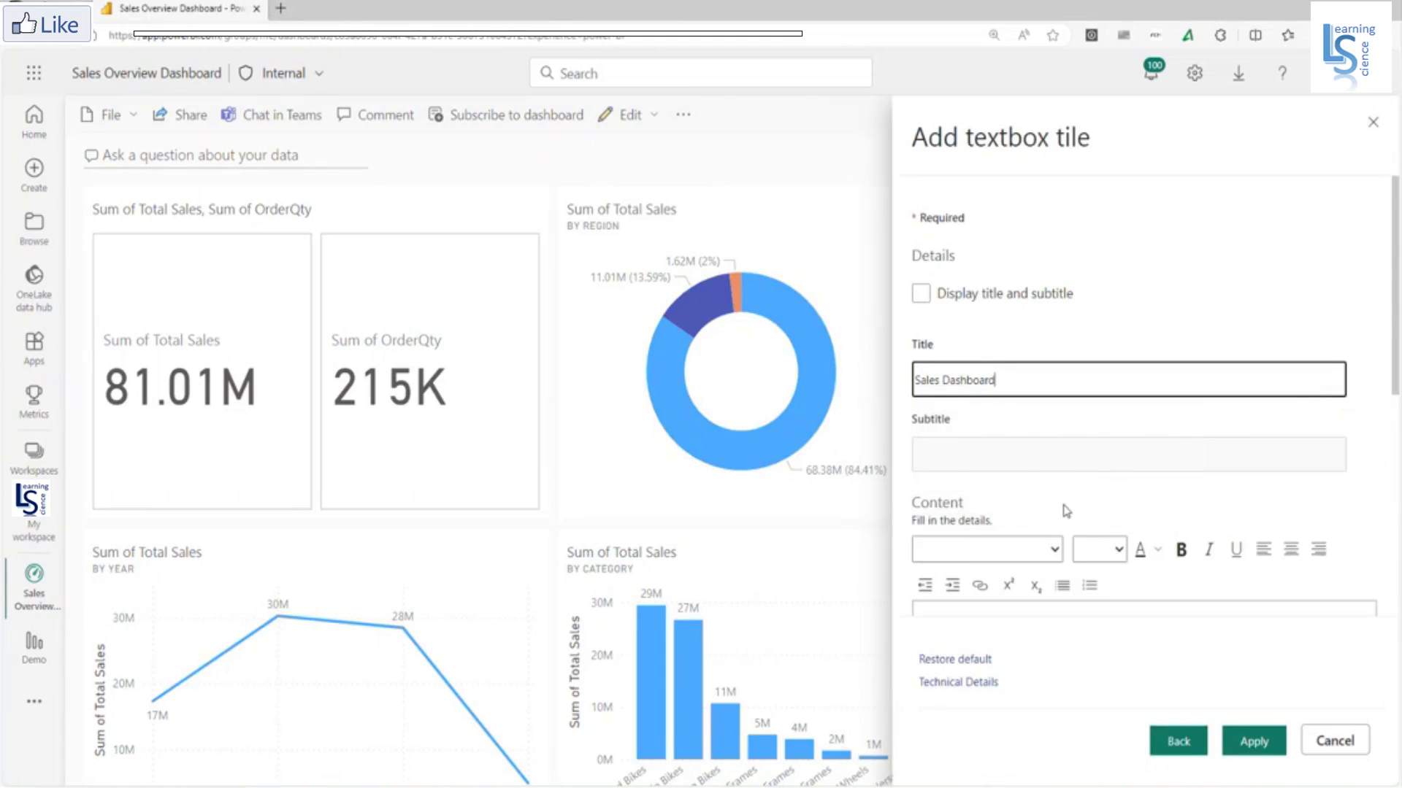
- Write 'Sales Overview Dashboard' as the tile content in Arial Black, size 20
scroll(1066, 511, "down", 3)
left_click(971, 438)
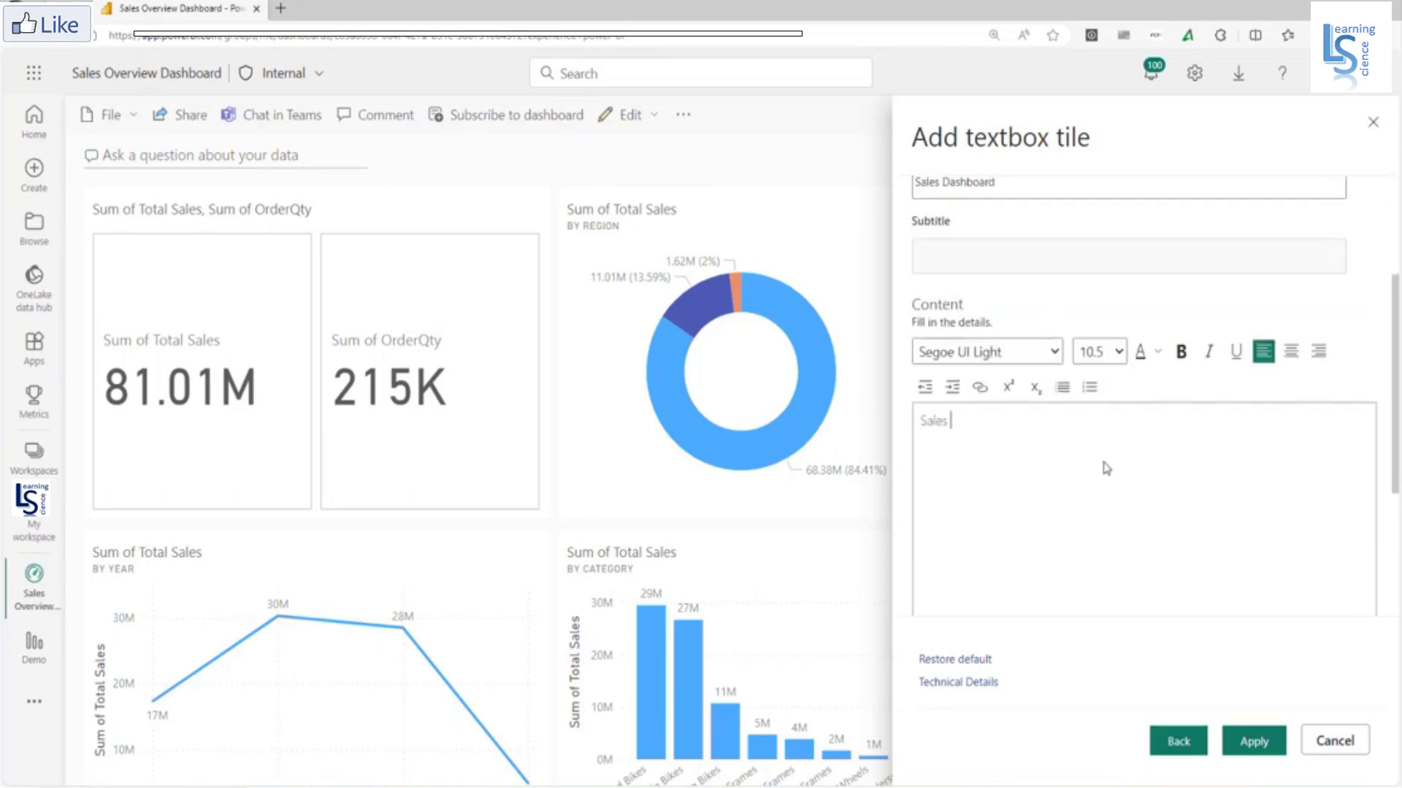
type("Sales Over")
type("view Dashboard")
left_click_drag(1063, 421, 938, 391)
left_click(963, 353)
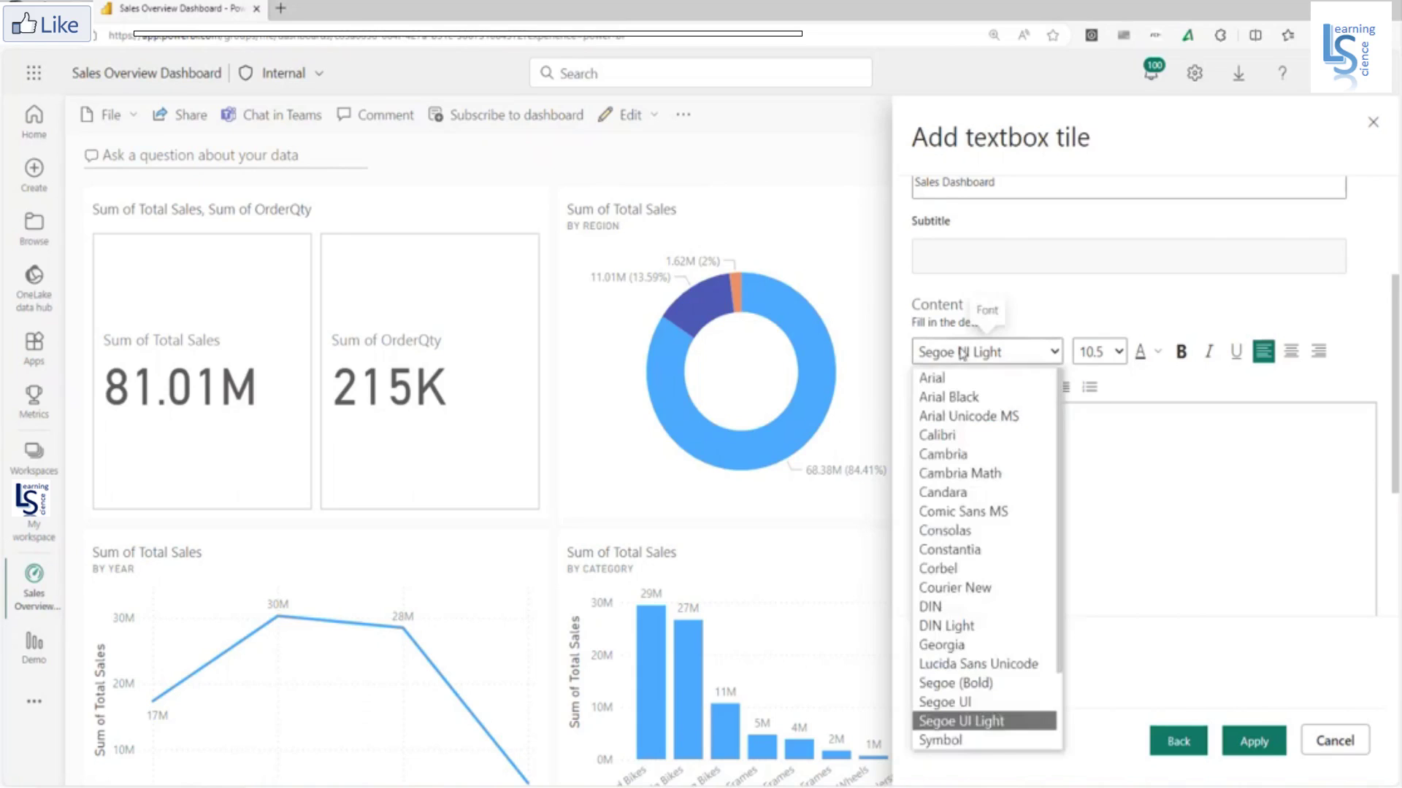
left_click(967, 397)
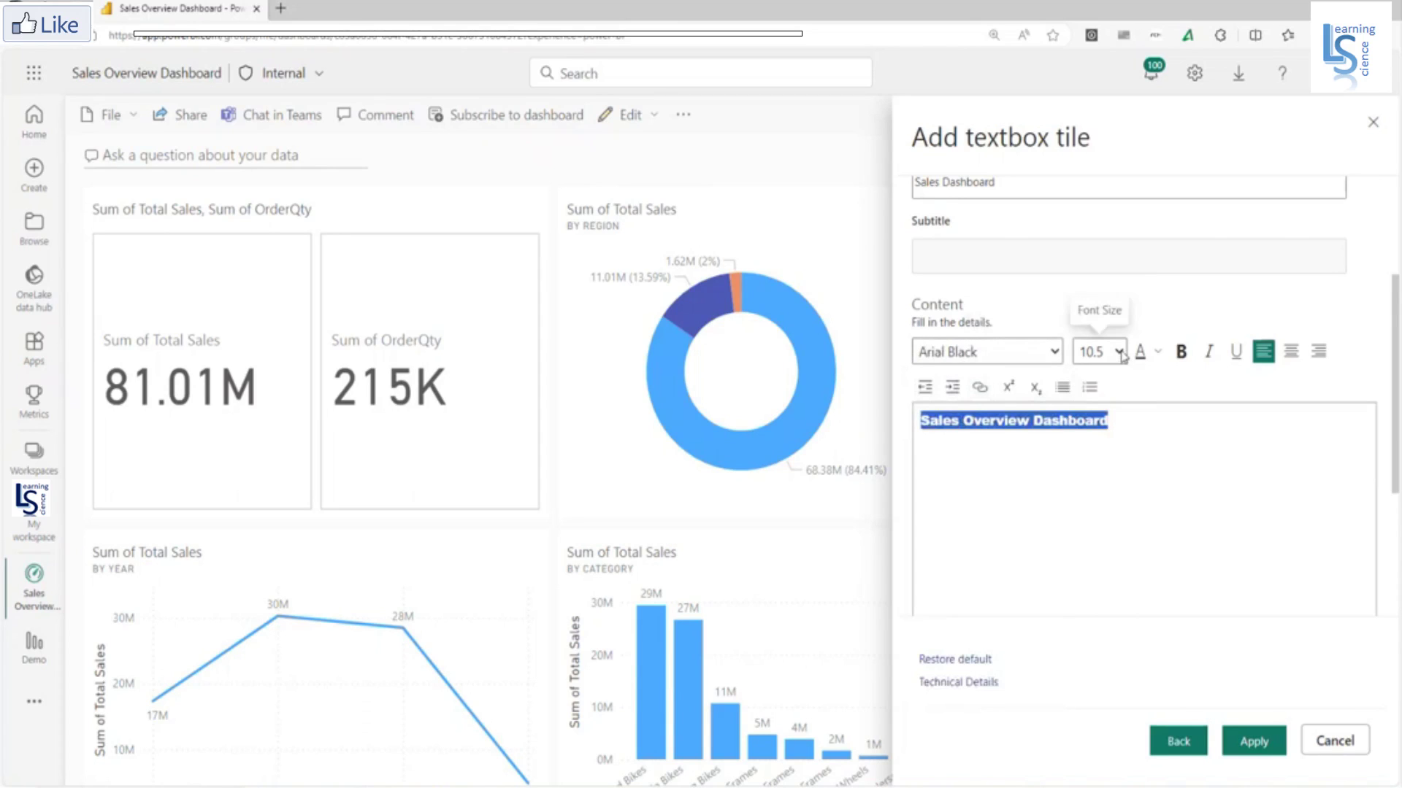
left_click(1122, 353)
left_click(1095, 558)
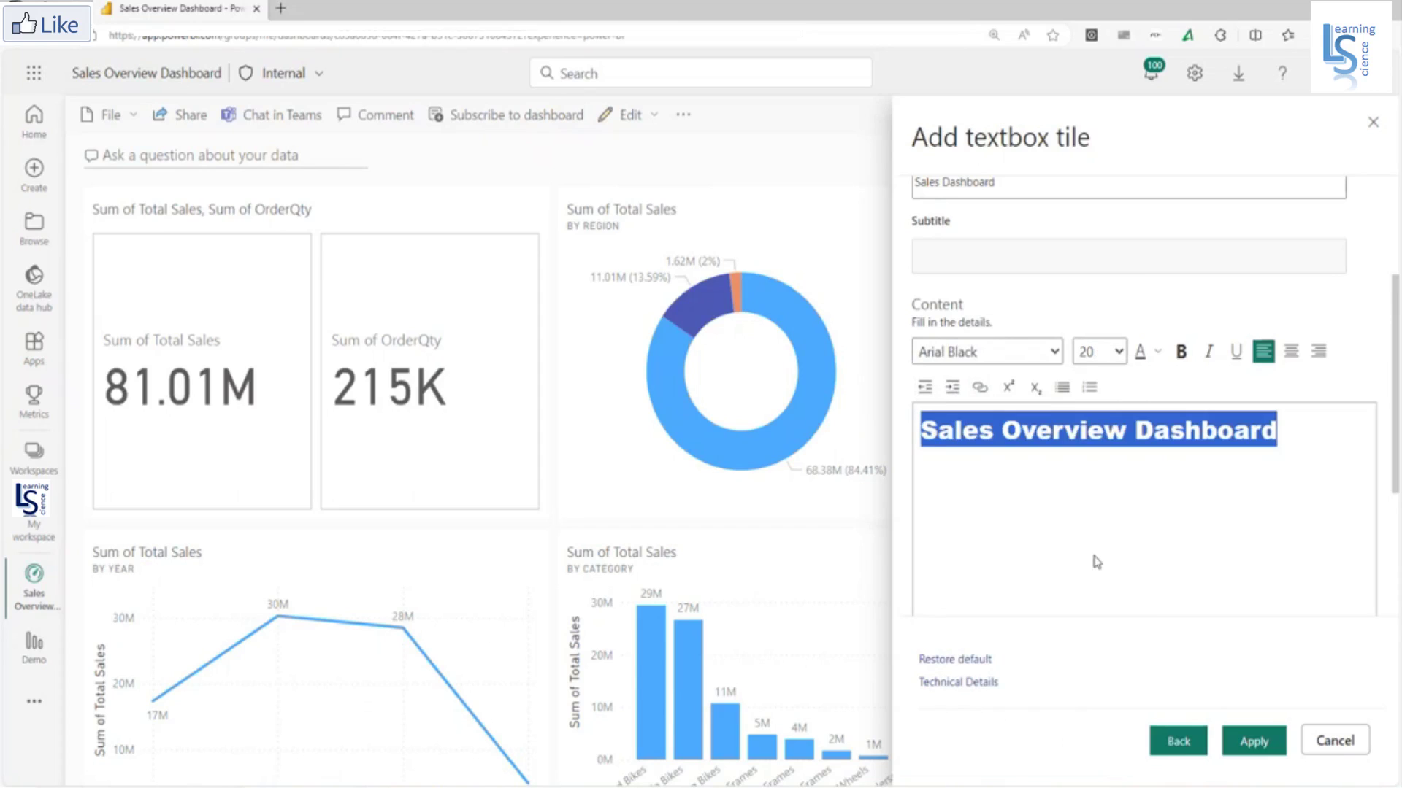
left_click(1255, 742)
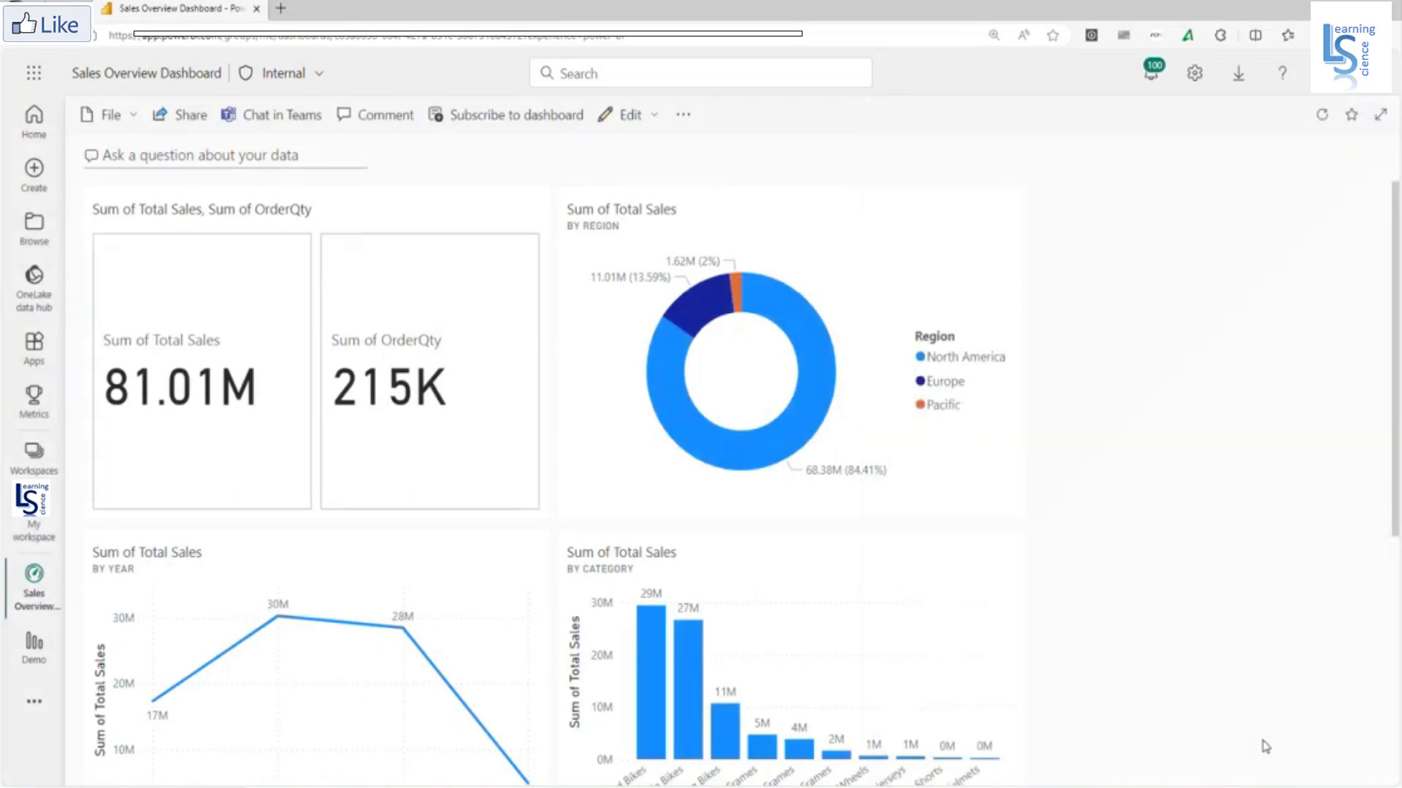
scroll(658, 405, "down", 5)
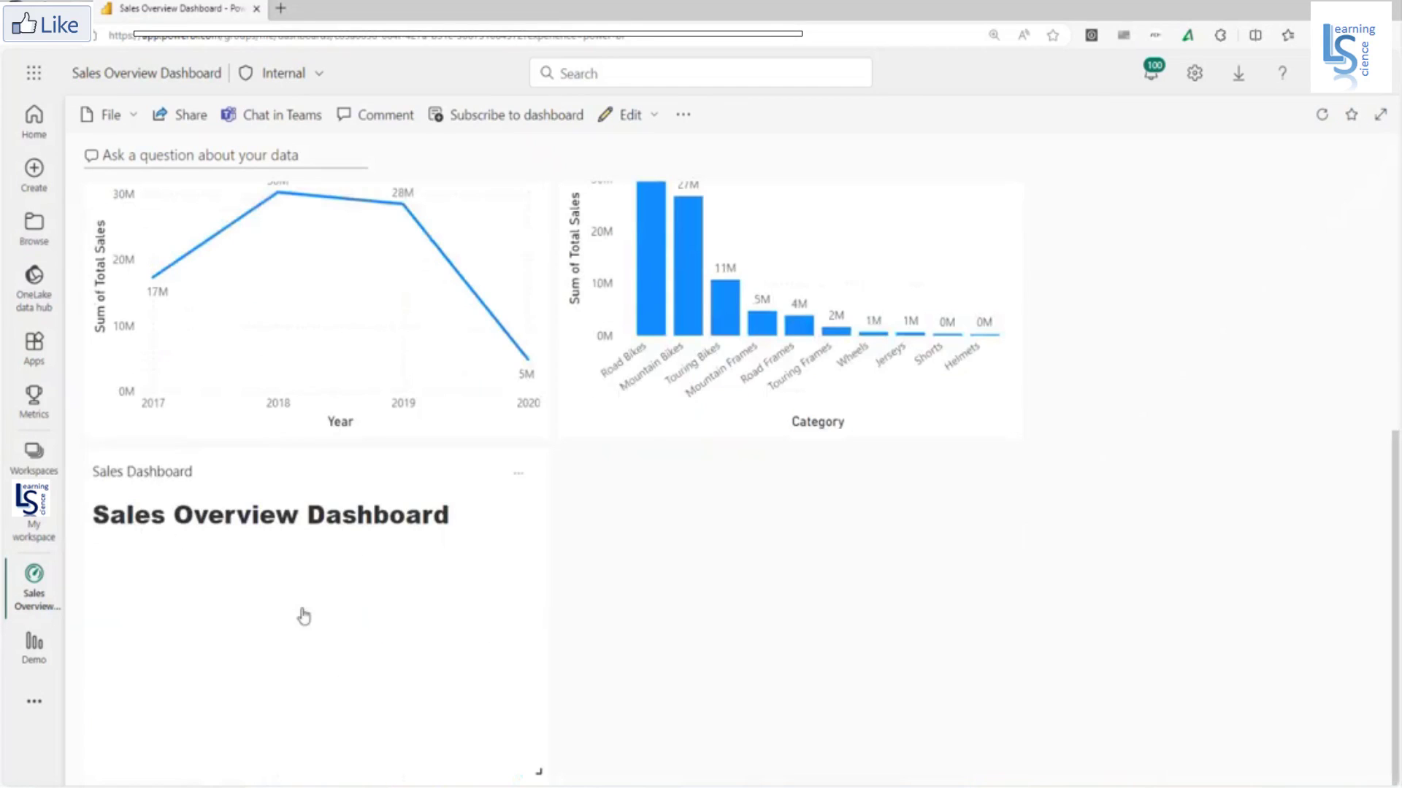
scroll(323, 589, "down", 1)
left_click_drag(324, 588, 350, 291)
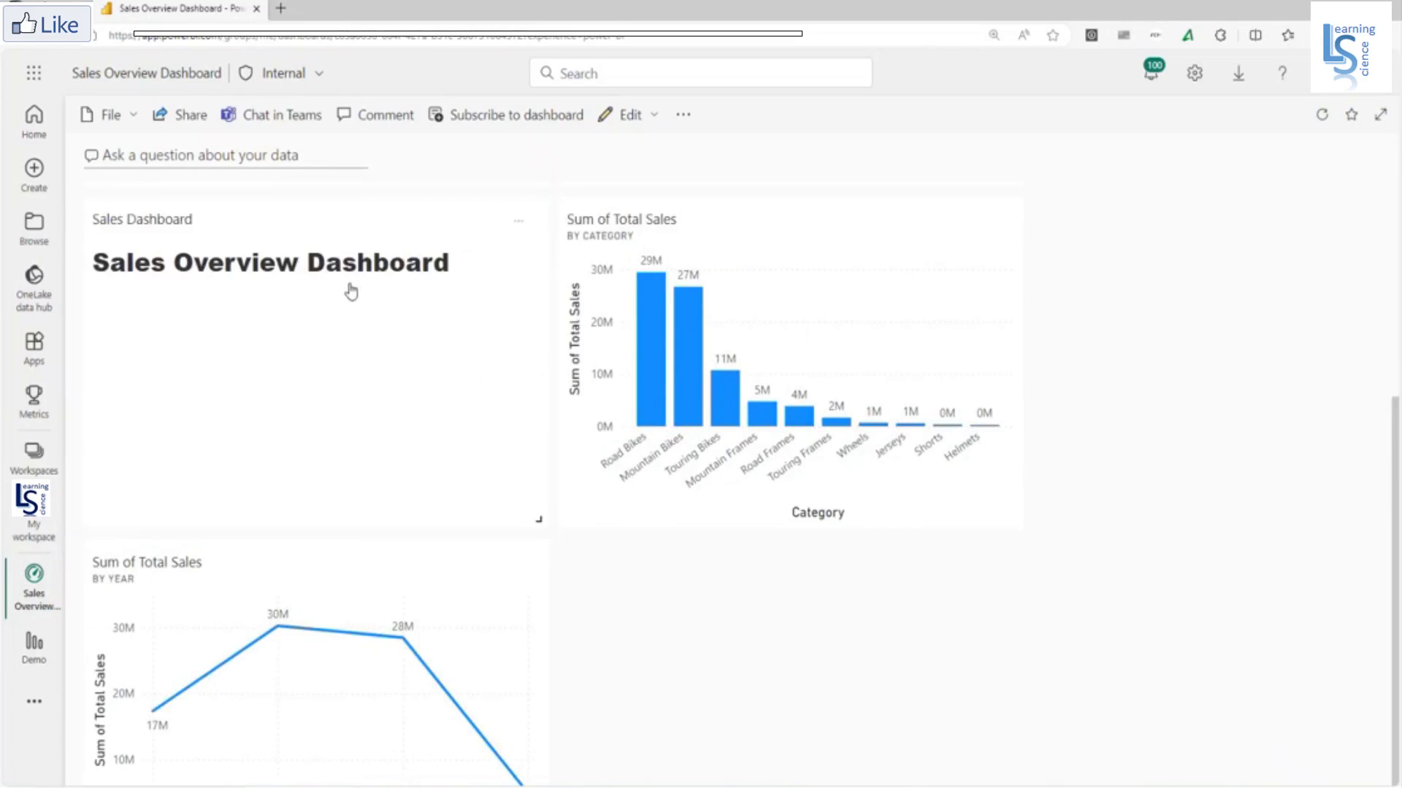
left_click_drag(347, 342, 365, 173)
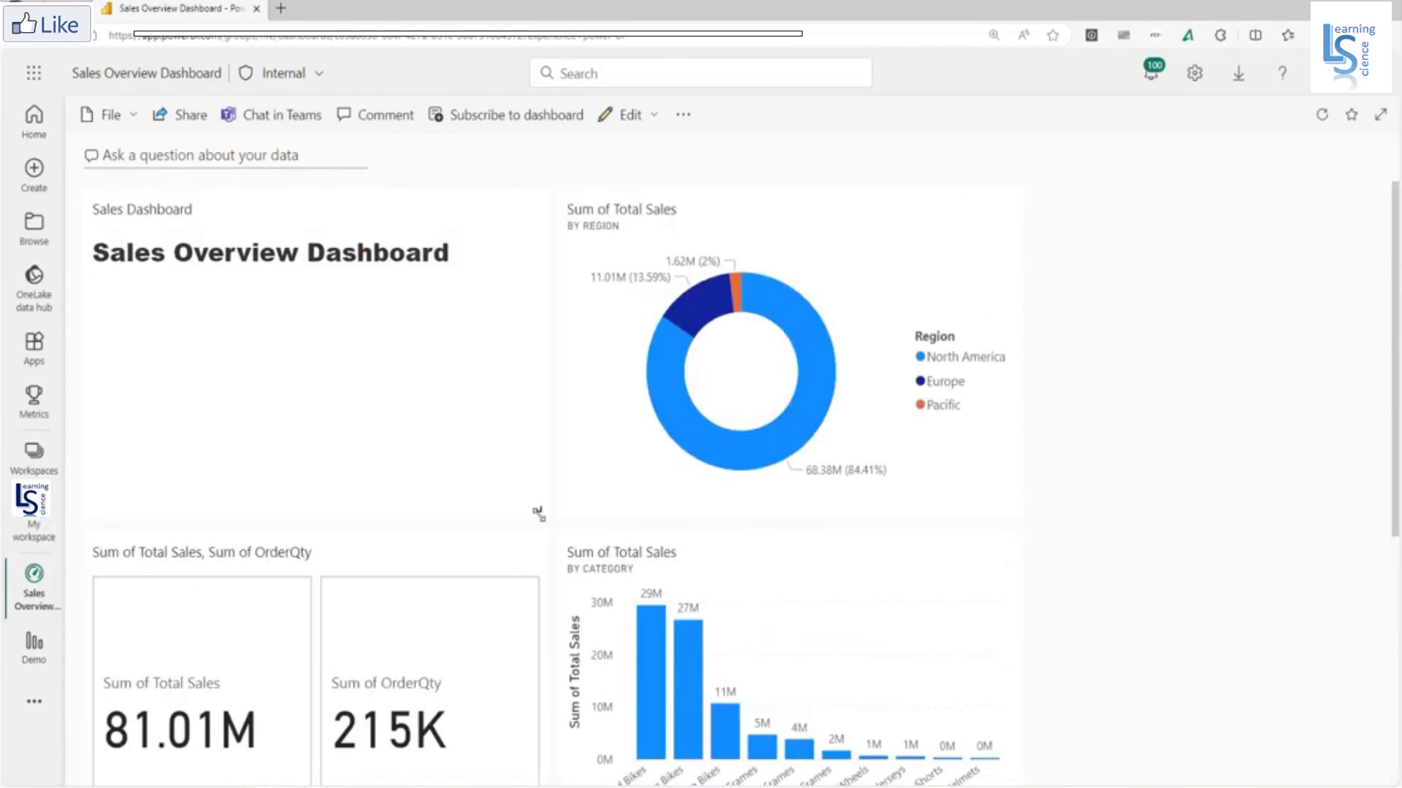
left_click_drag(539, 514, 497, 294)
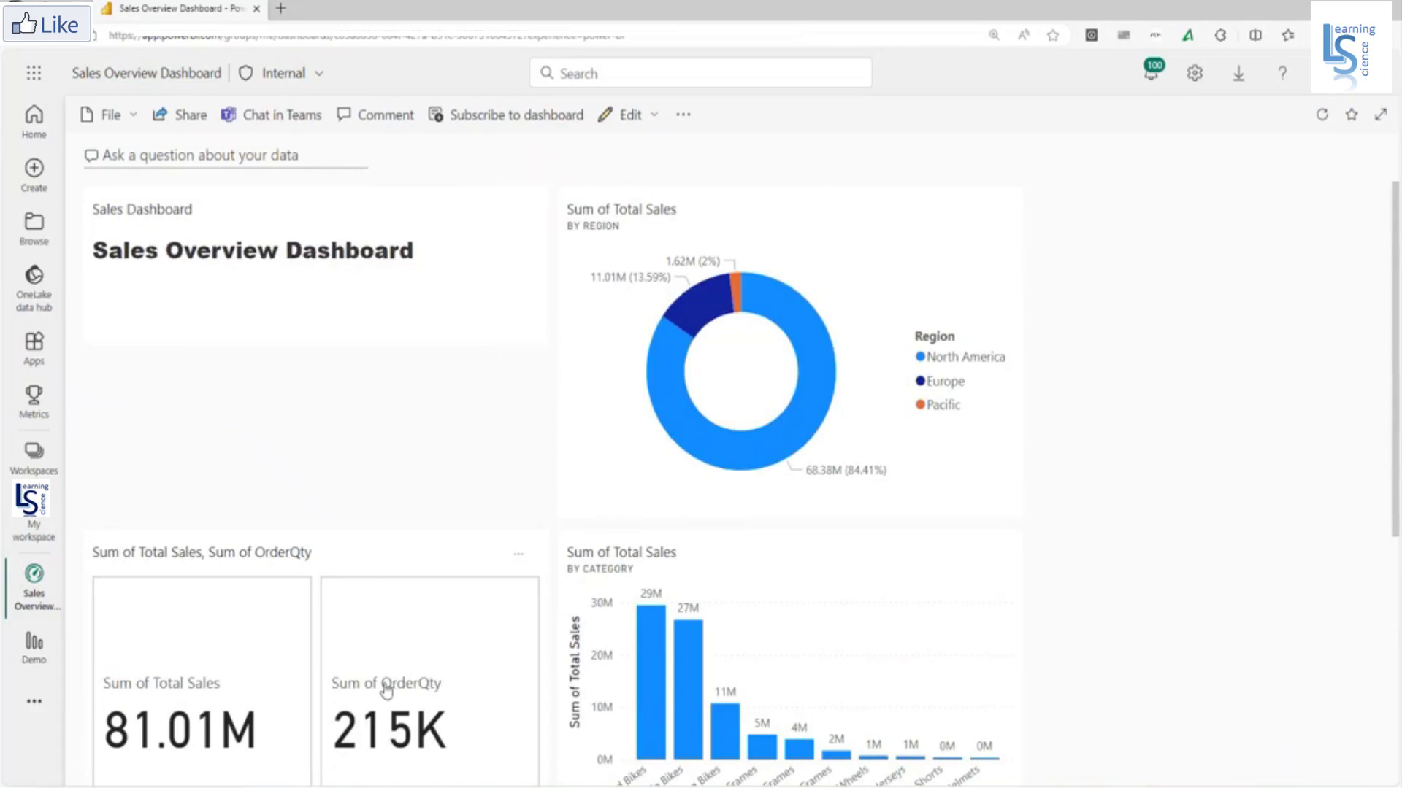
left_click_drag(385, 688, 373, 504)
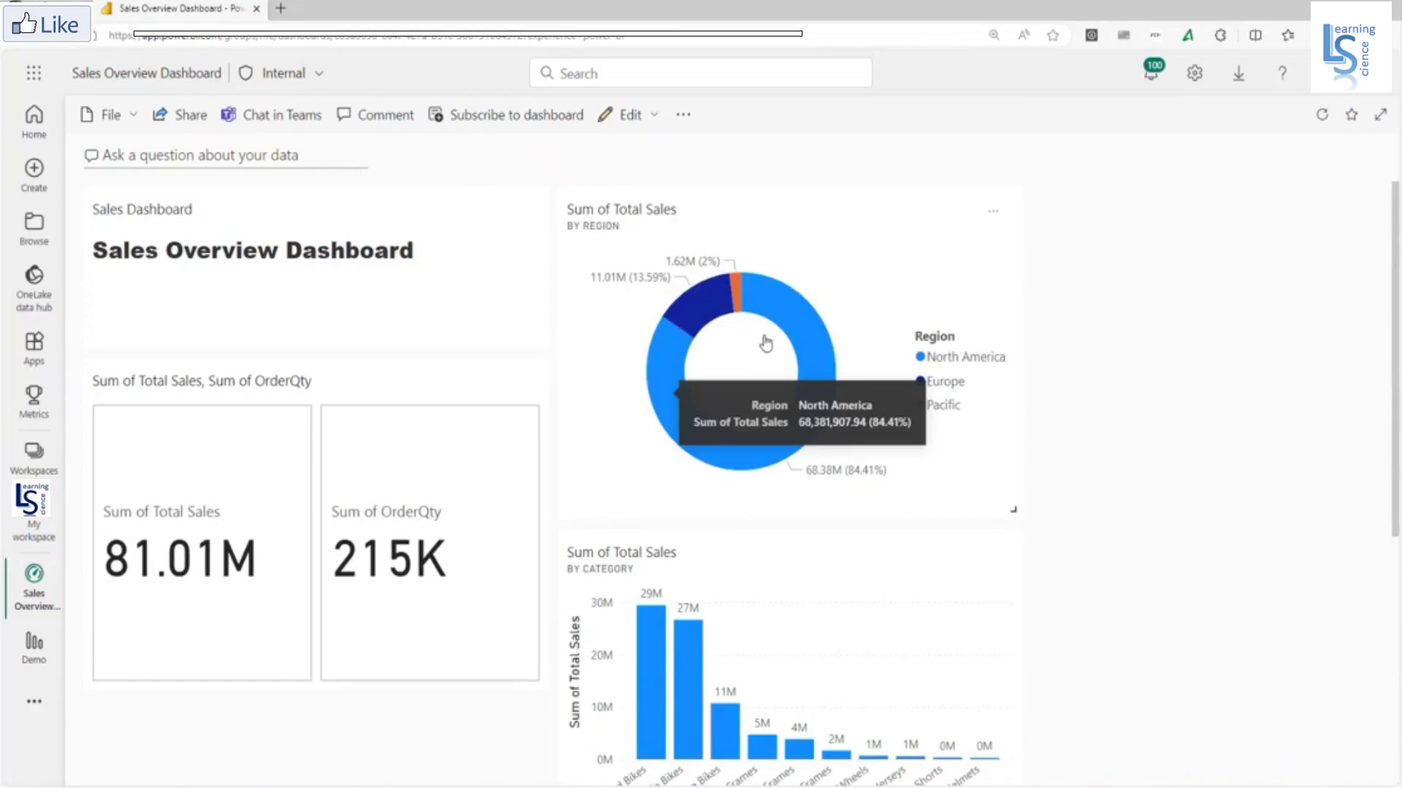
left_click_drag(762, 342, 760, 582)
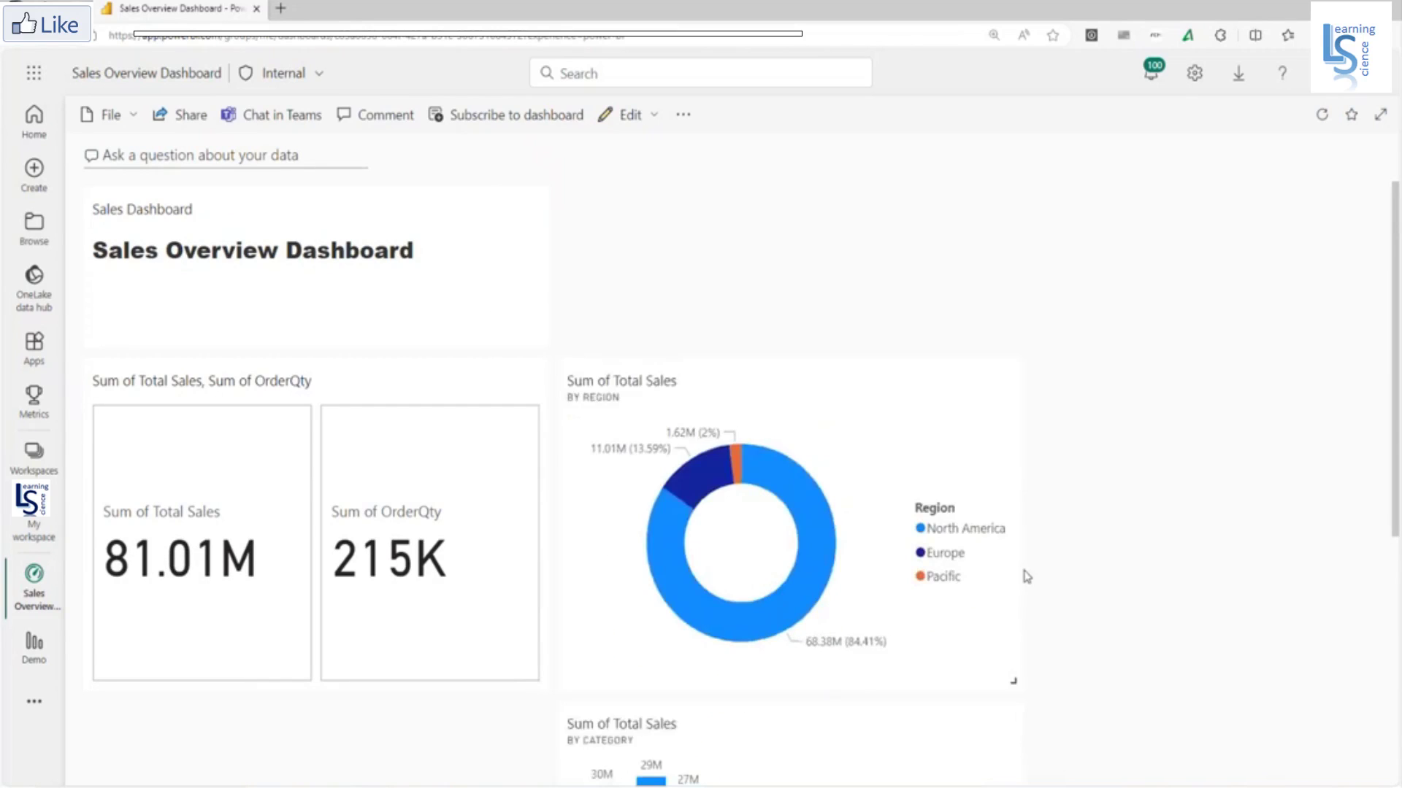
scroll(1022, 572, "down", 5)
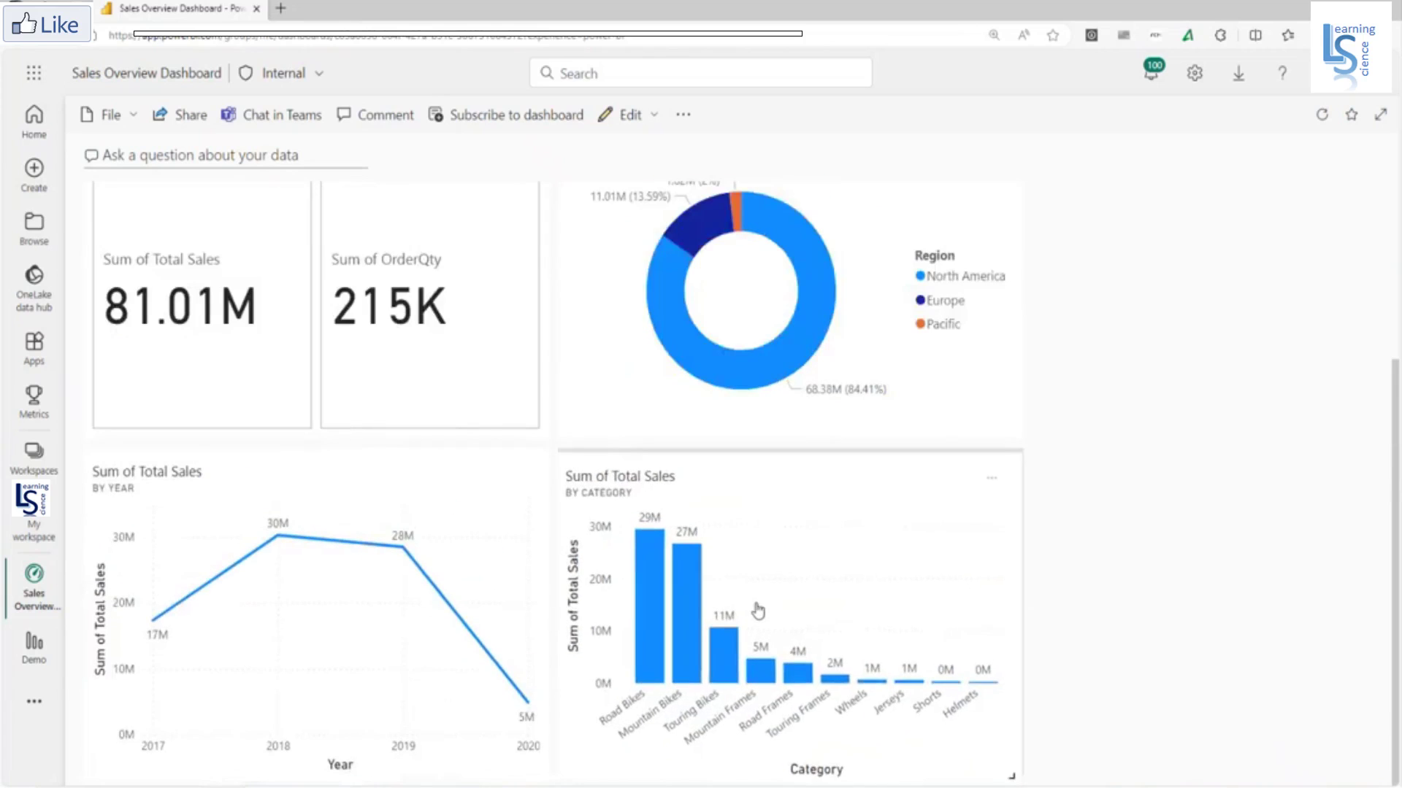
scroll(1124, 552, "up", 3)
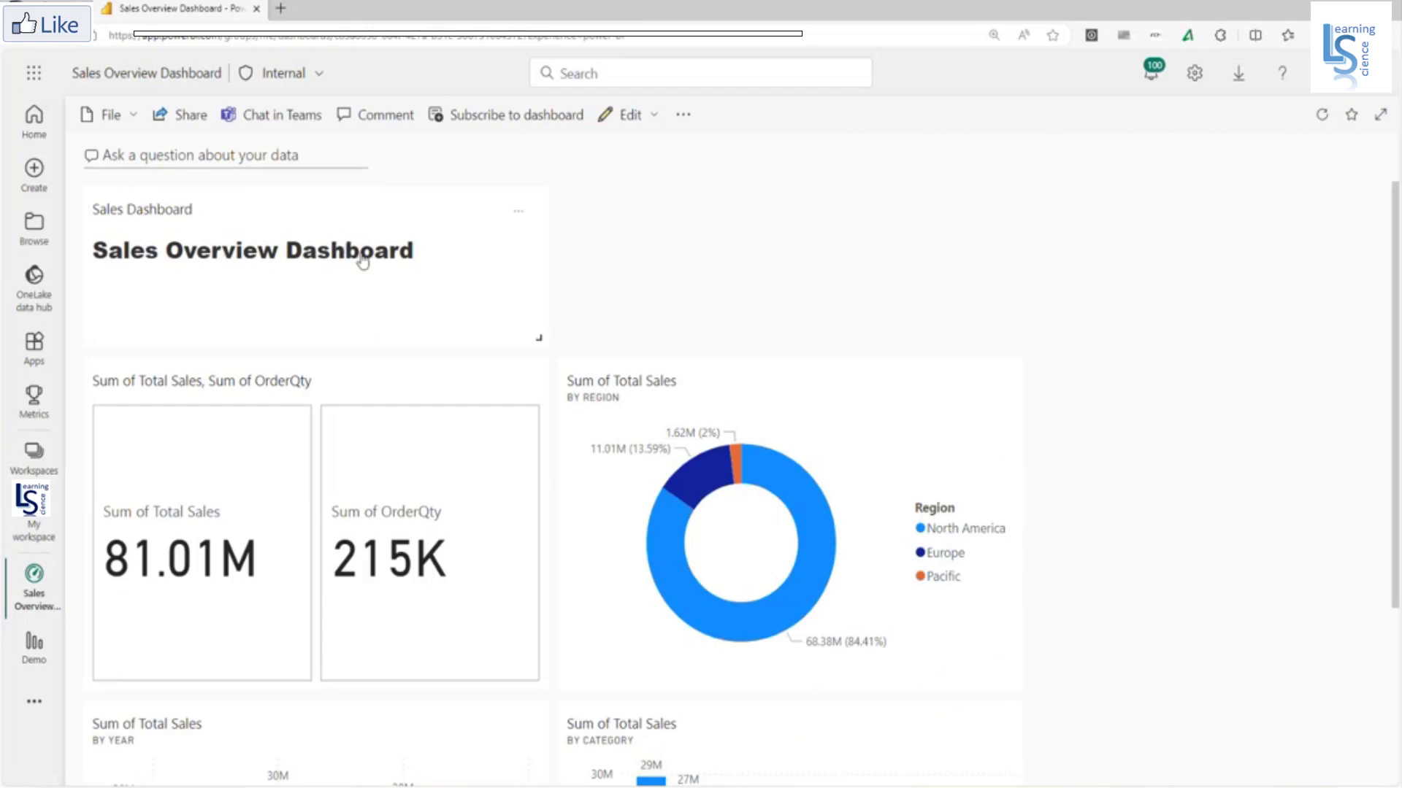
- Preview the Dark, Color-blind friendly and Custom dashboard themes, then settle on Dark
left_click(653, 119)
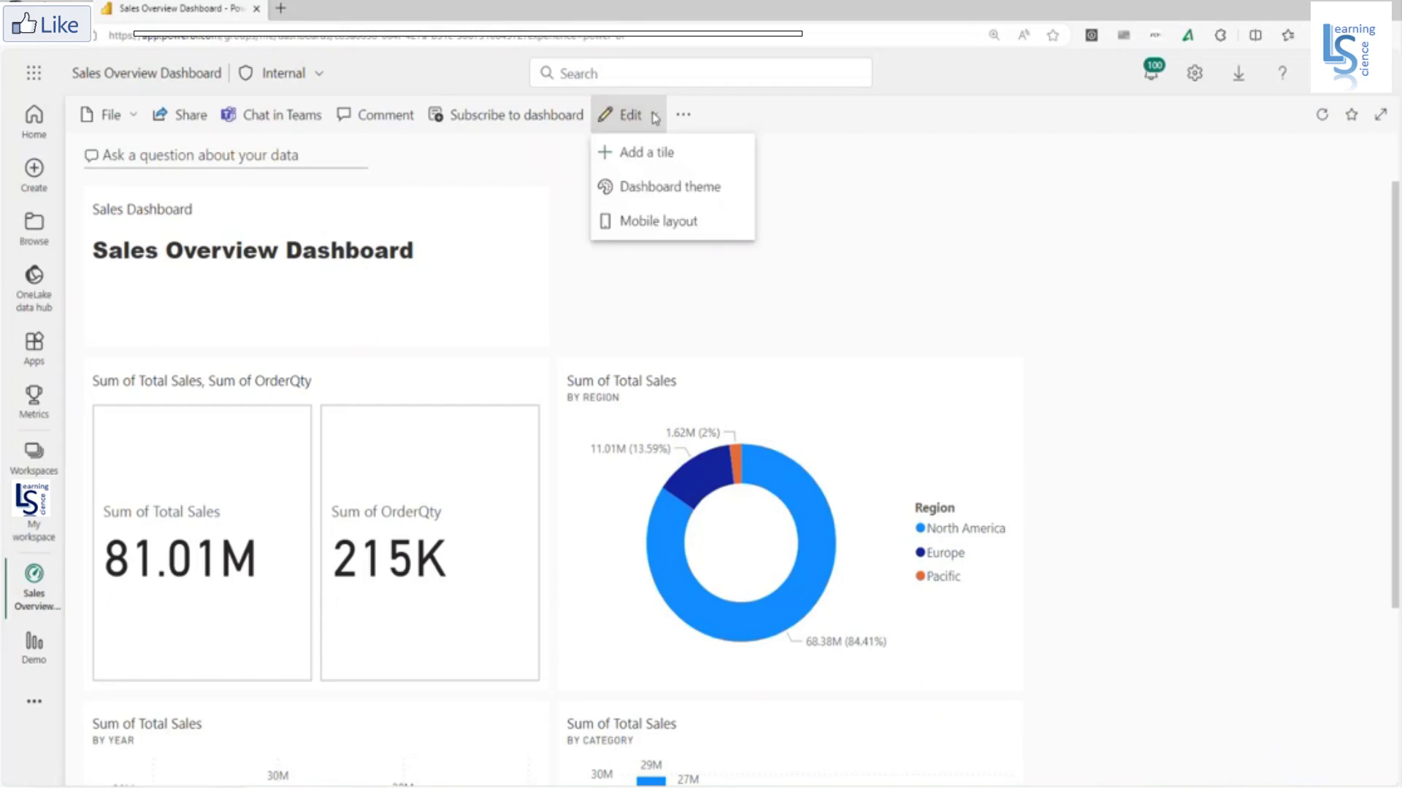
left_click(664, 191)
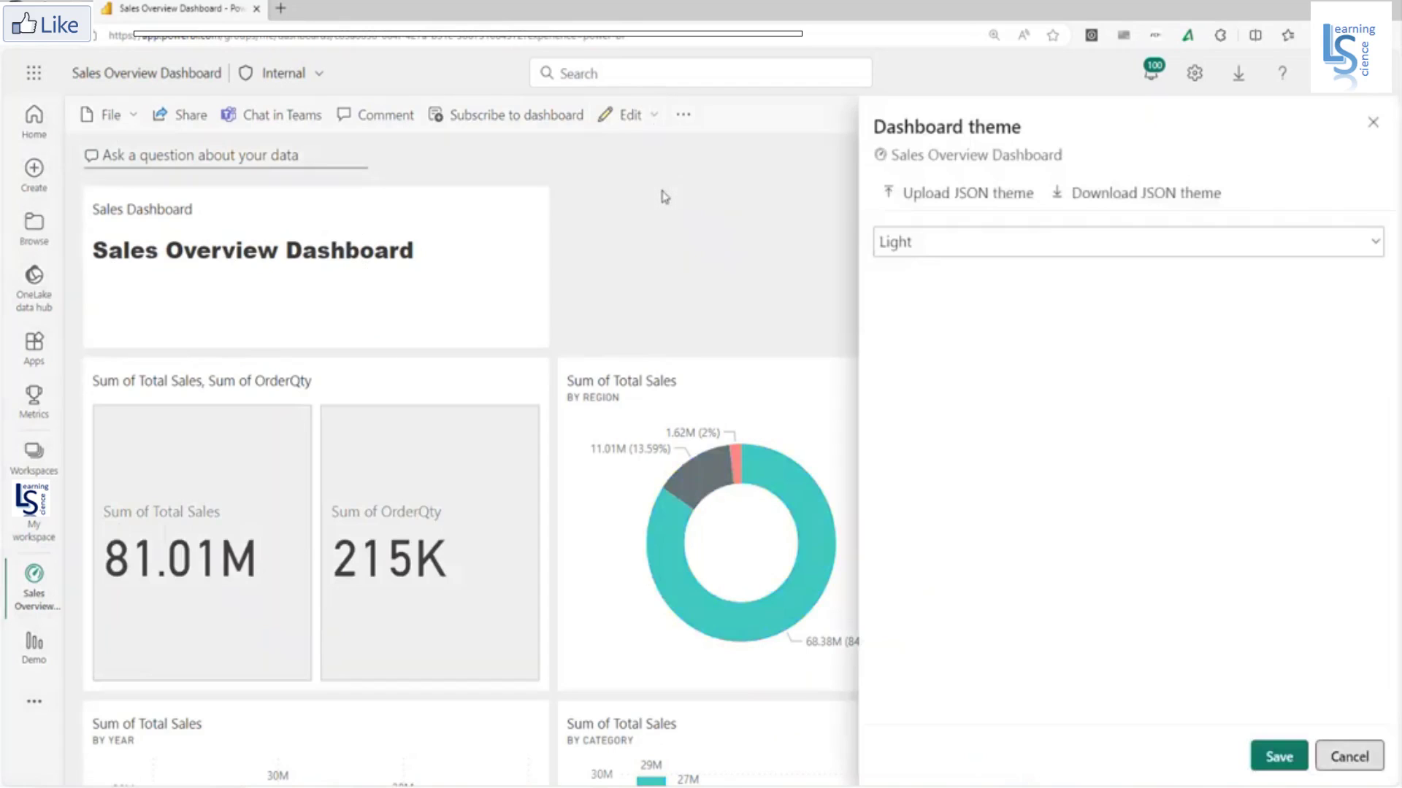
left_click(961, 249)
left_click(898, 310)
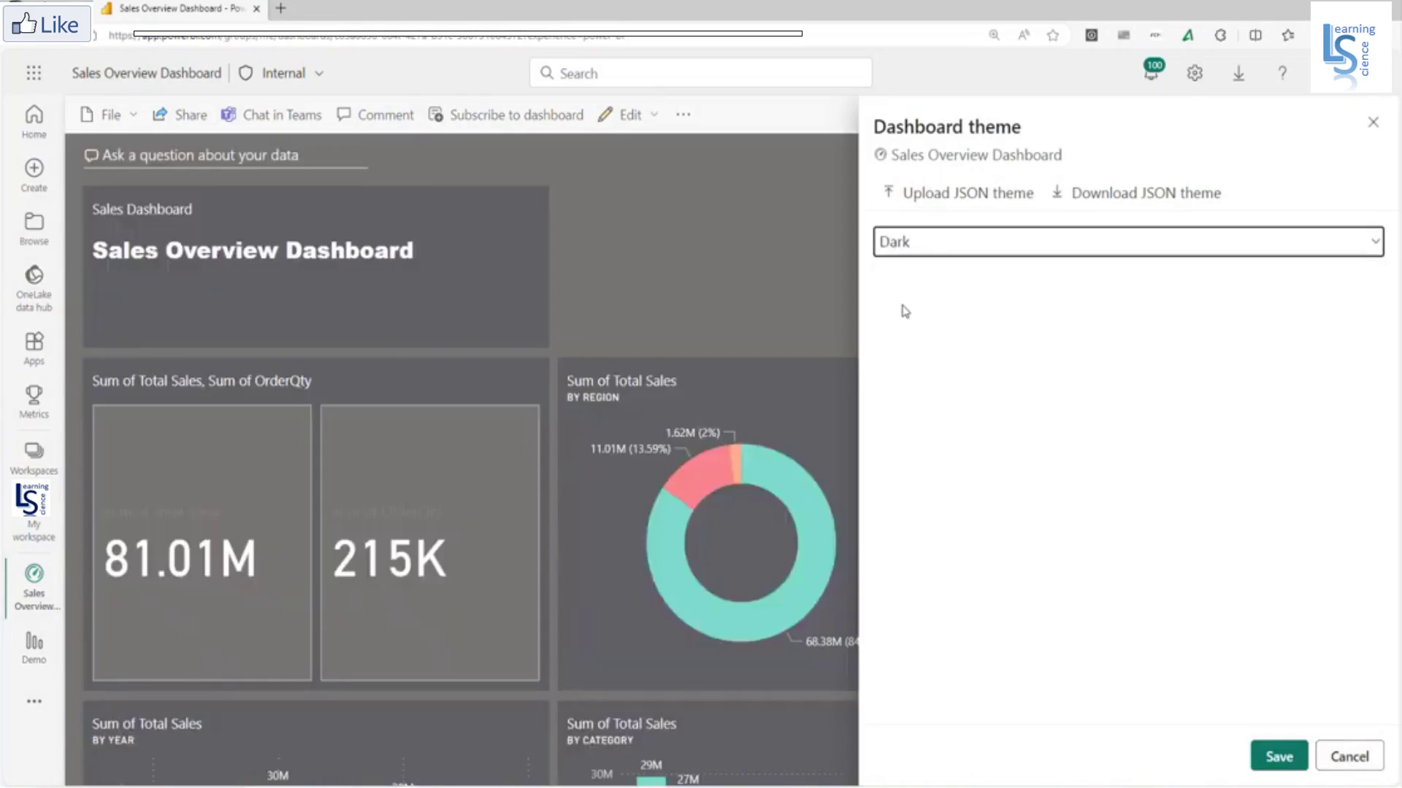
left_click(932, 240)
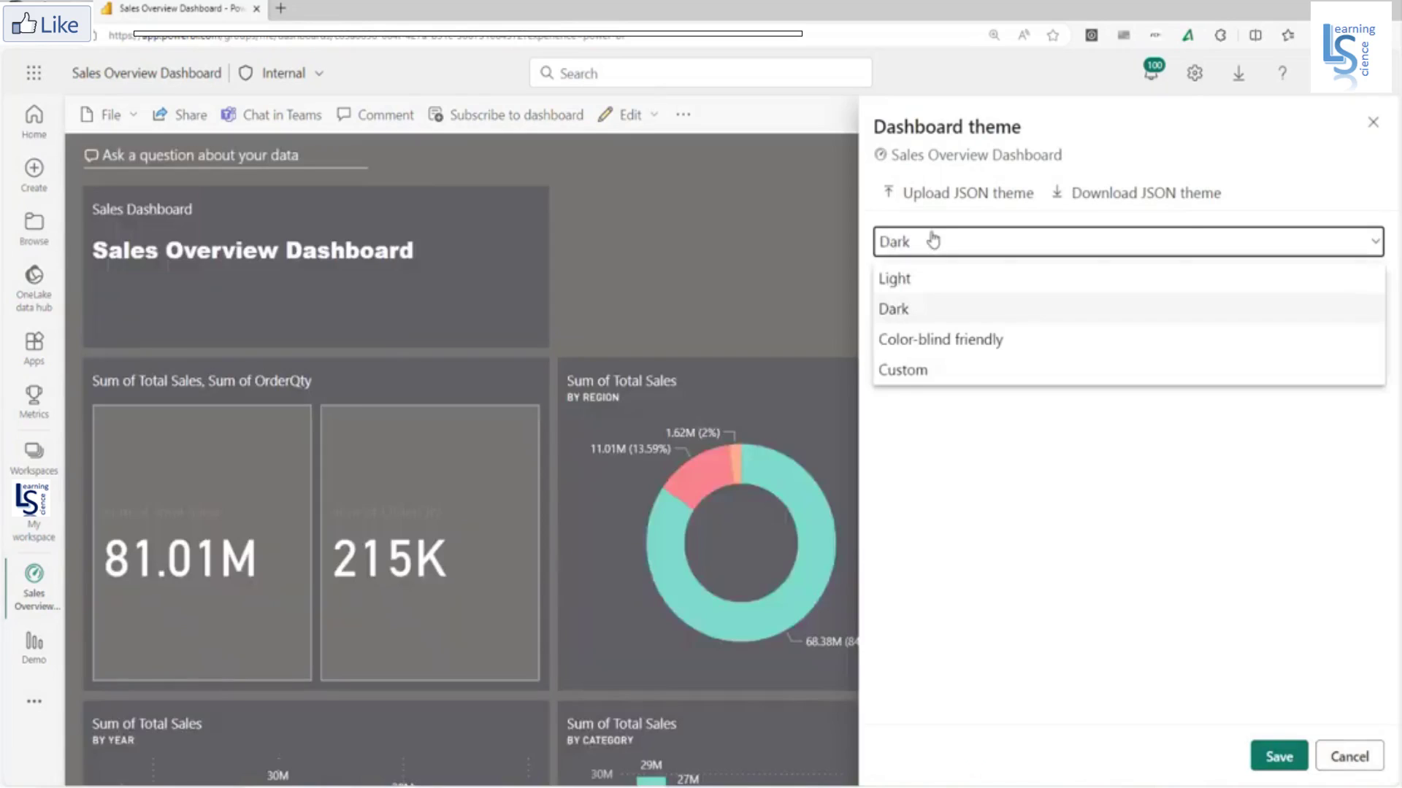
left_click(922, 348)
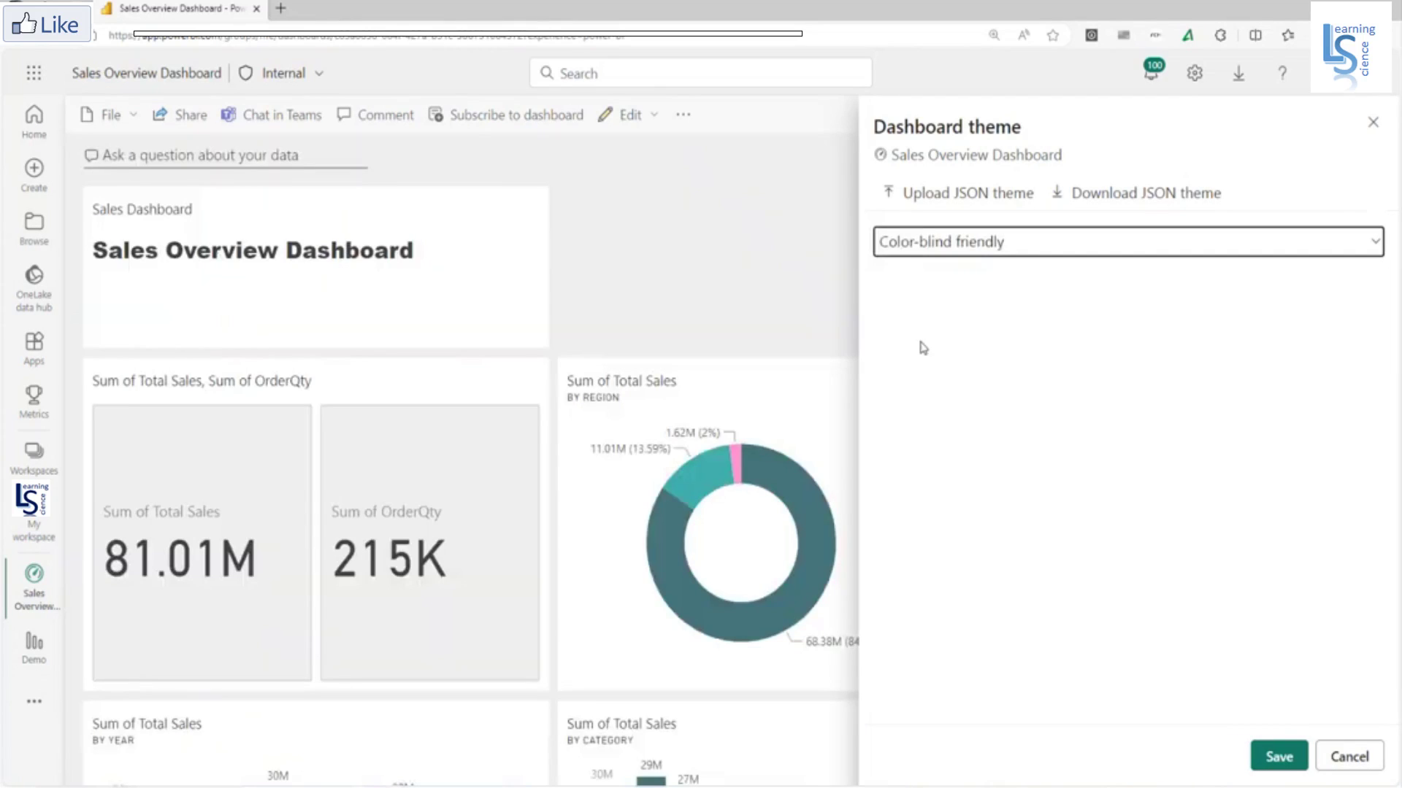
left_click(949, 242)
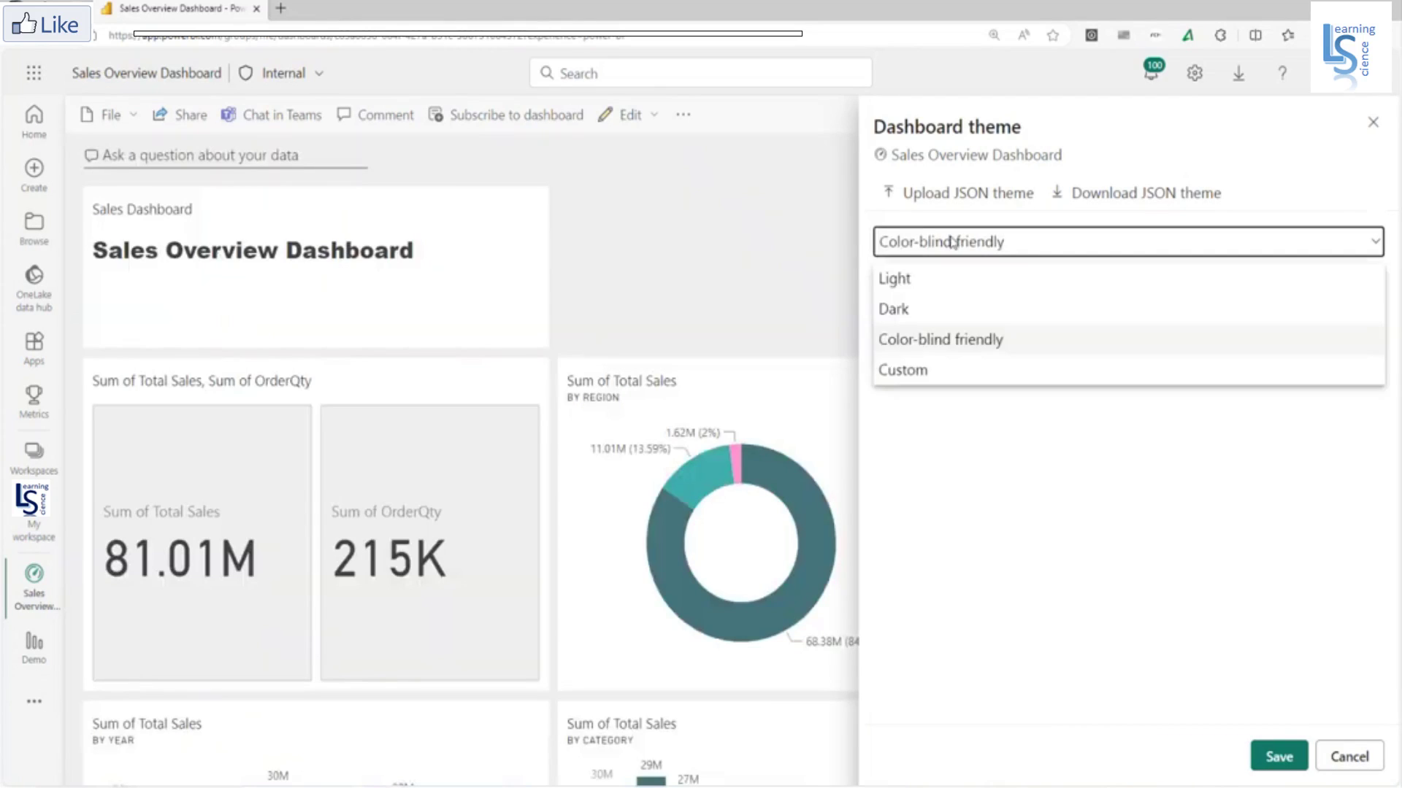
left_click(918, 373)
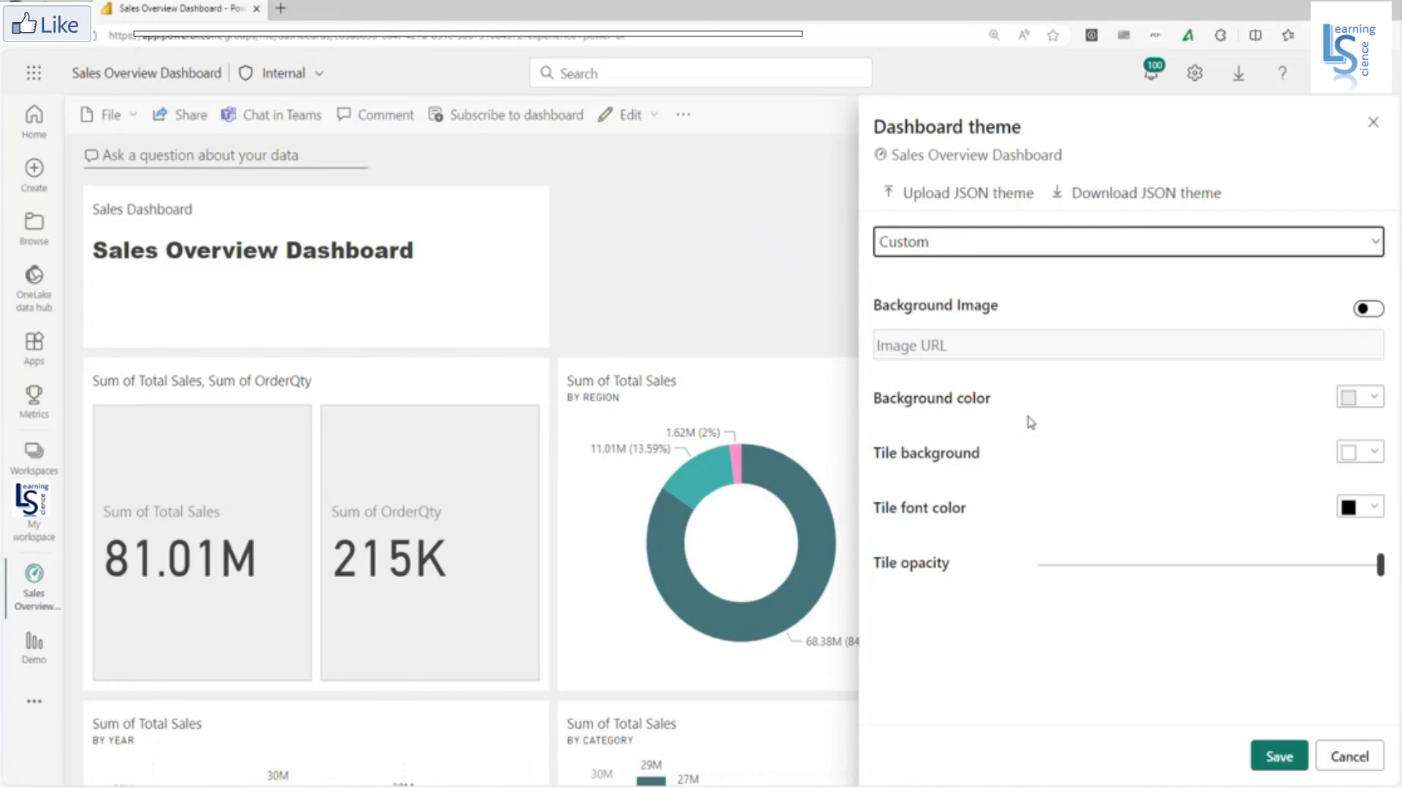
left_click(962, 244)
left_click(909, 312)
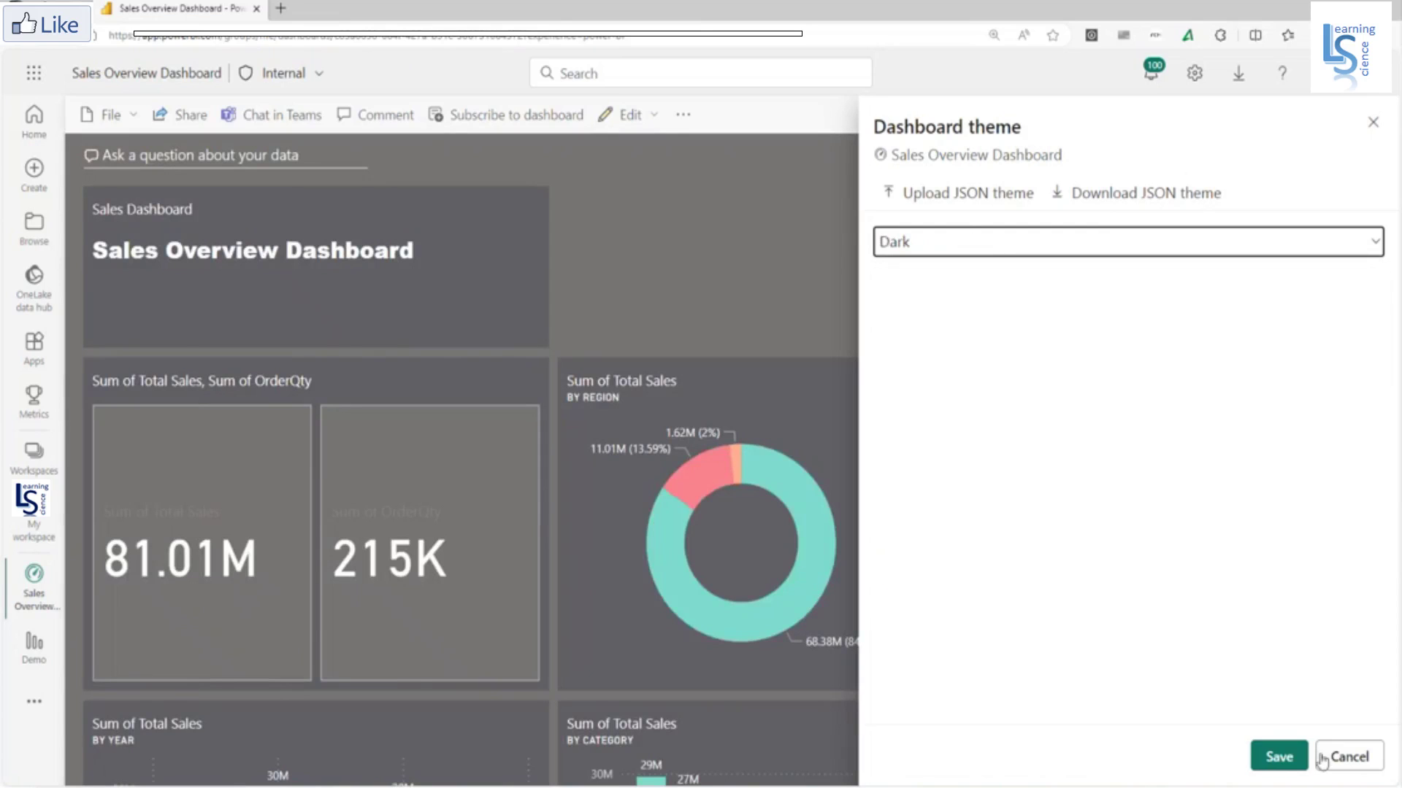
left_click(1279, 758)
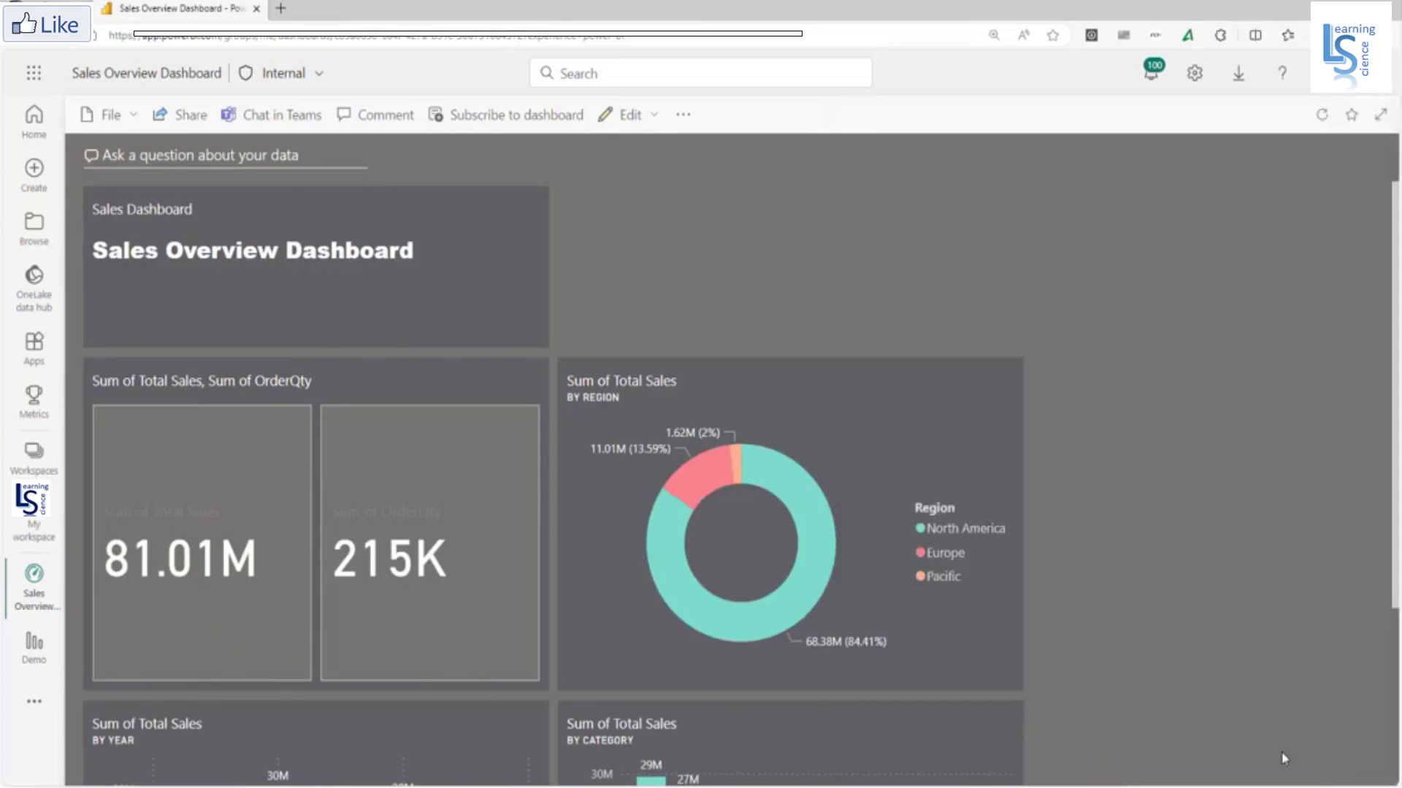
scroll(1087, 443, "down", 3)
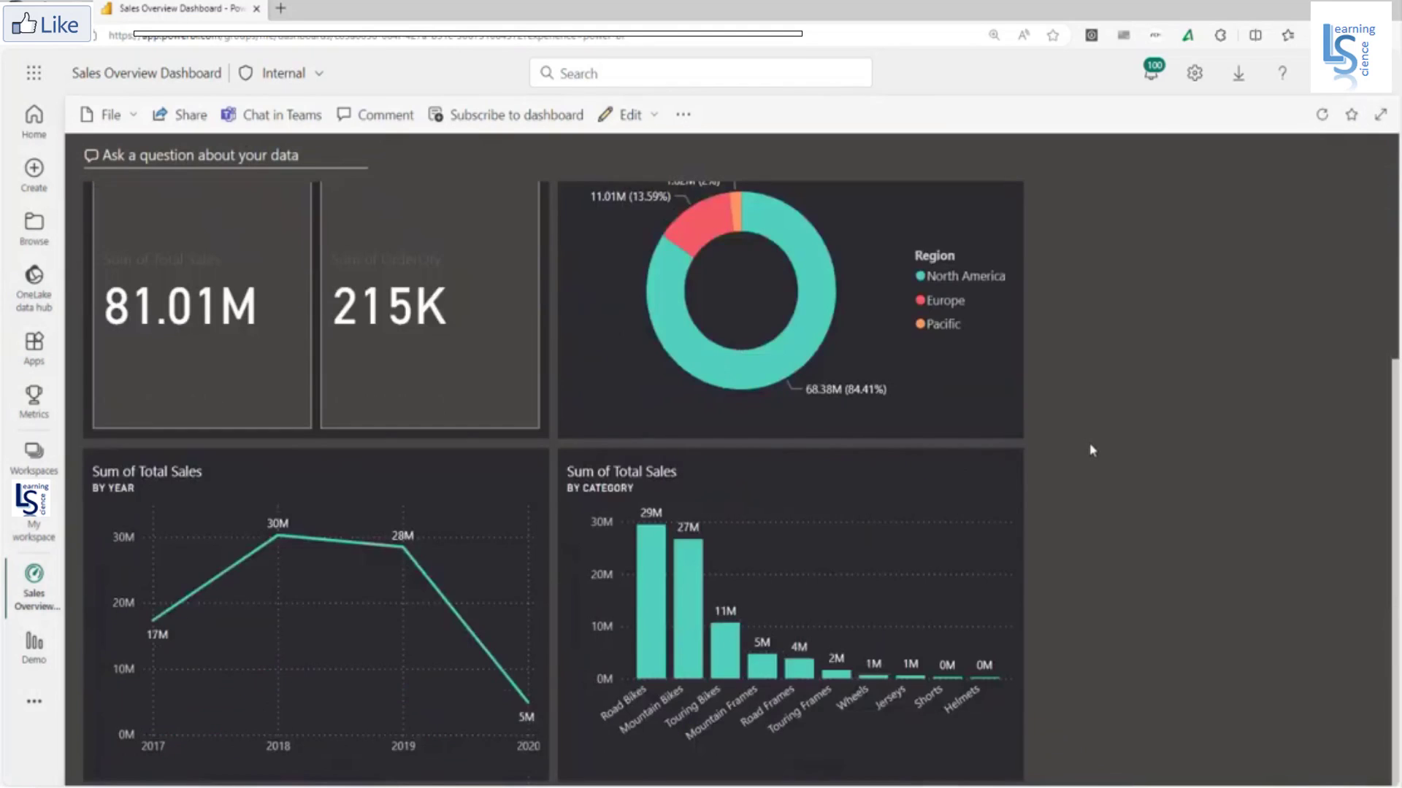
scroll(1088, 456, "up", 3)
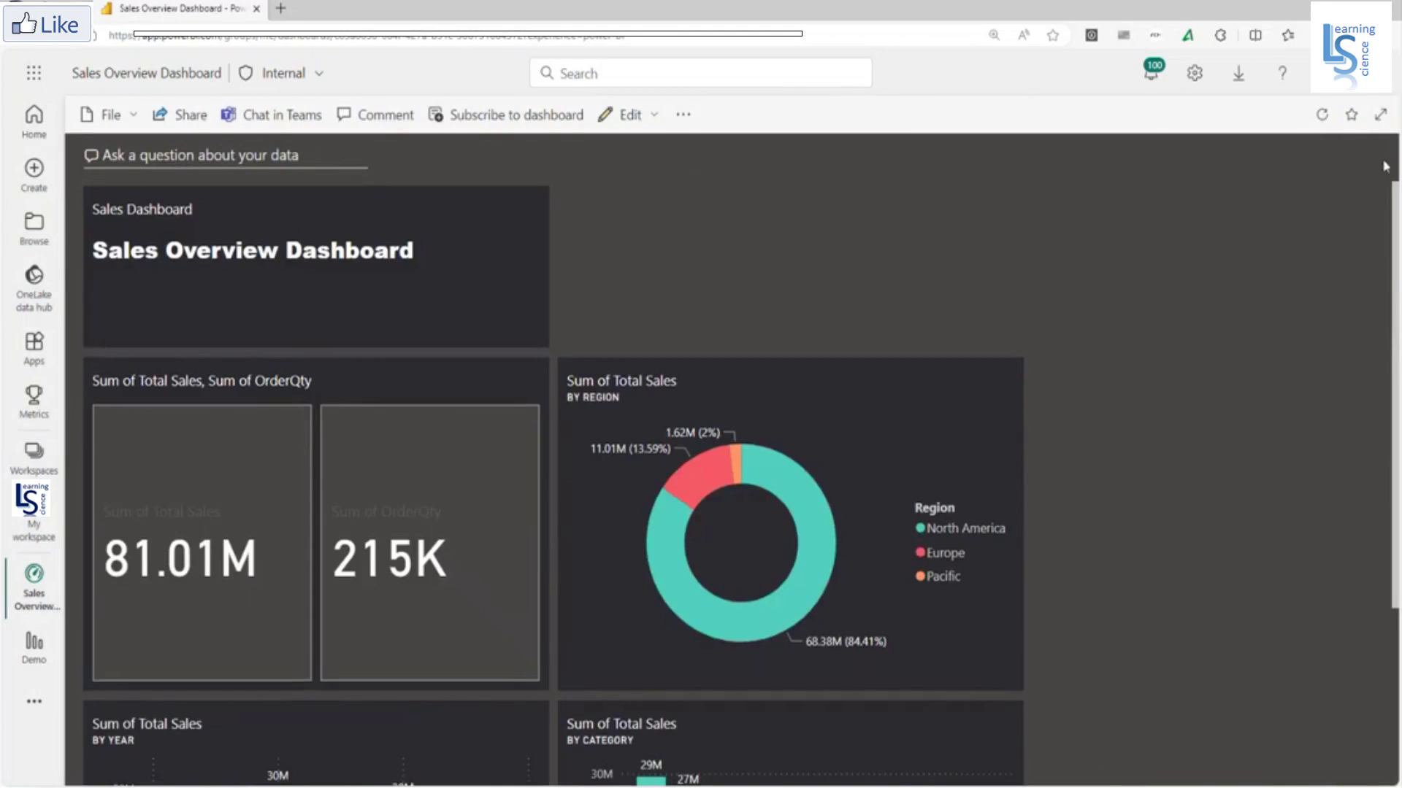
left_click(1382, 117)
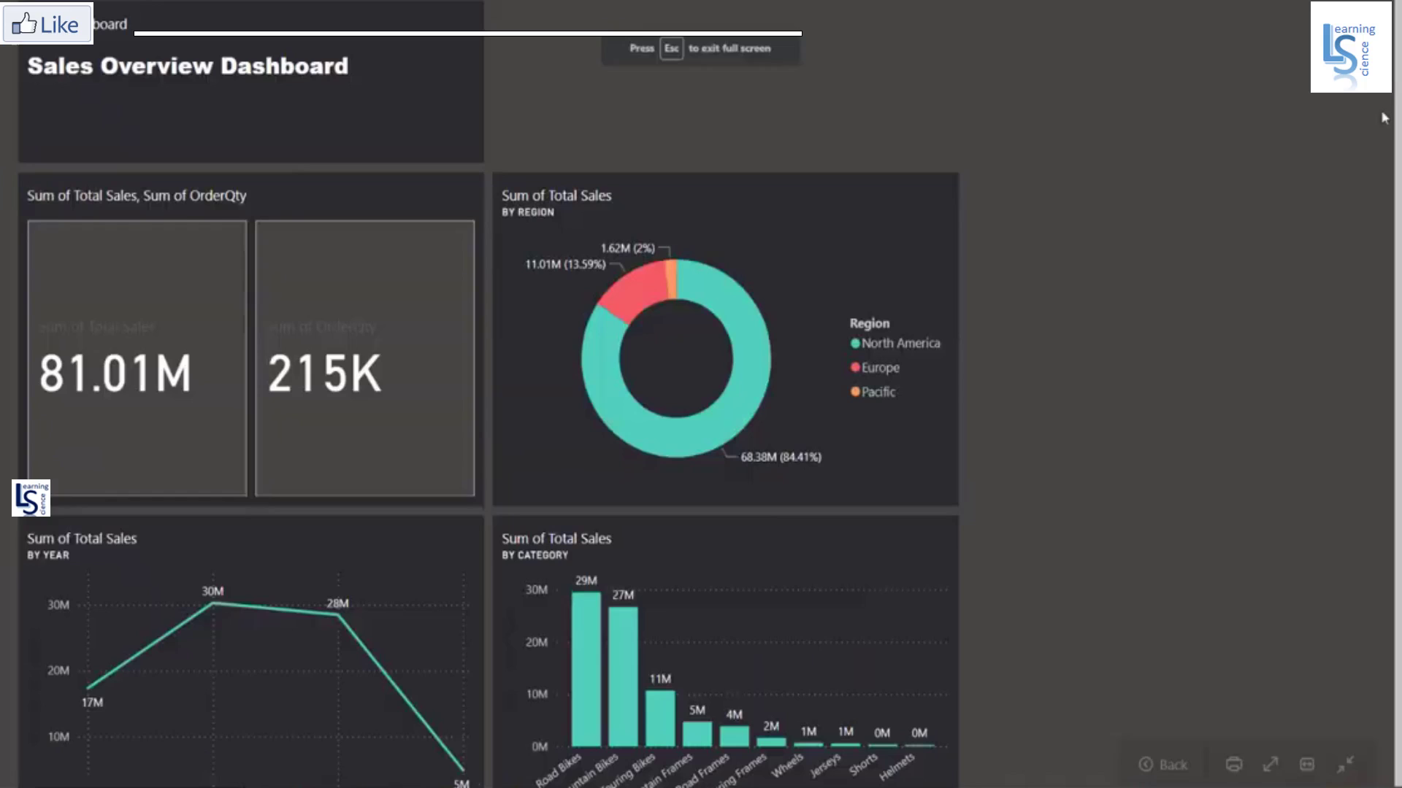
scroll(1121, 412, "down", 1)
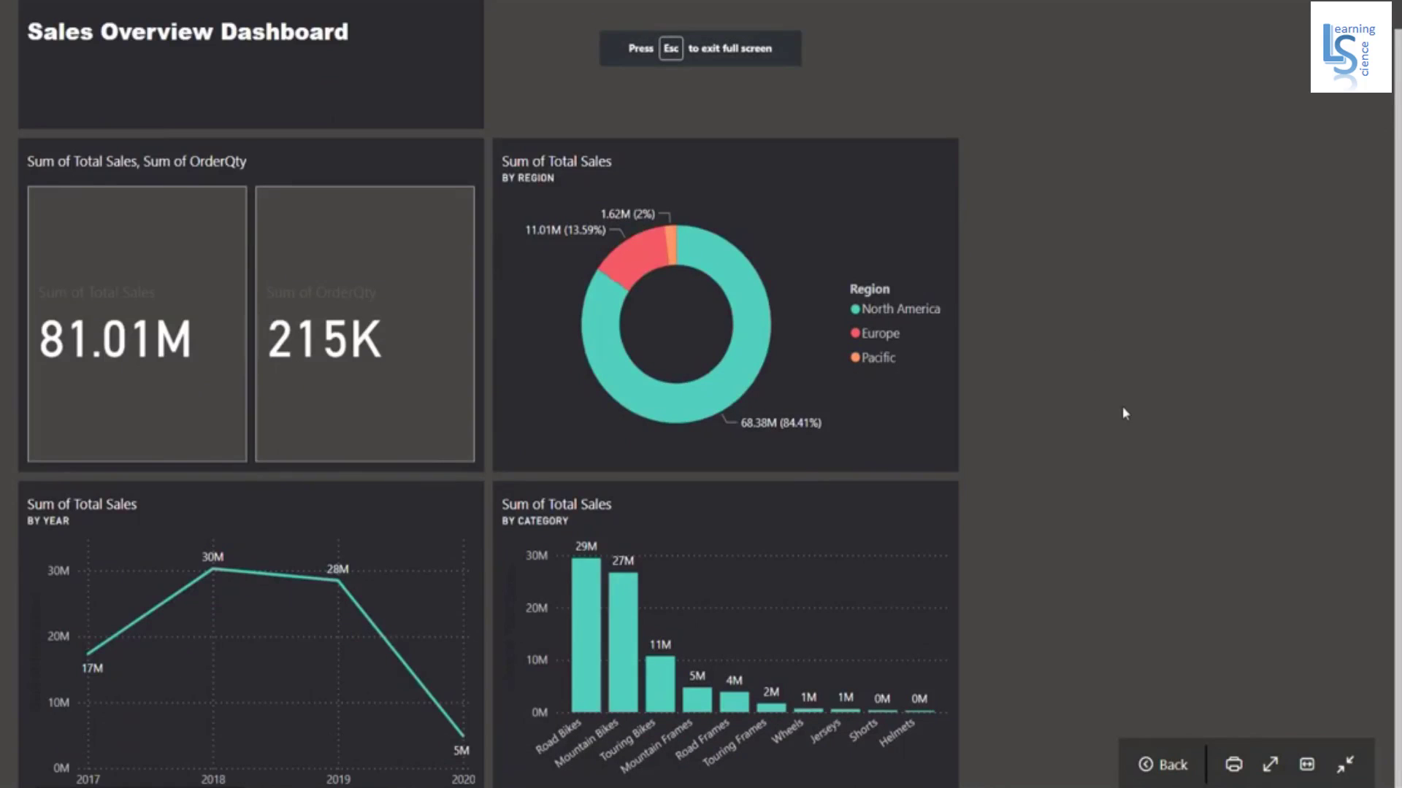
scroll(1123, 417, "up", 1)
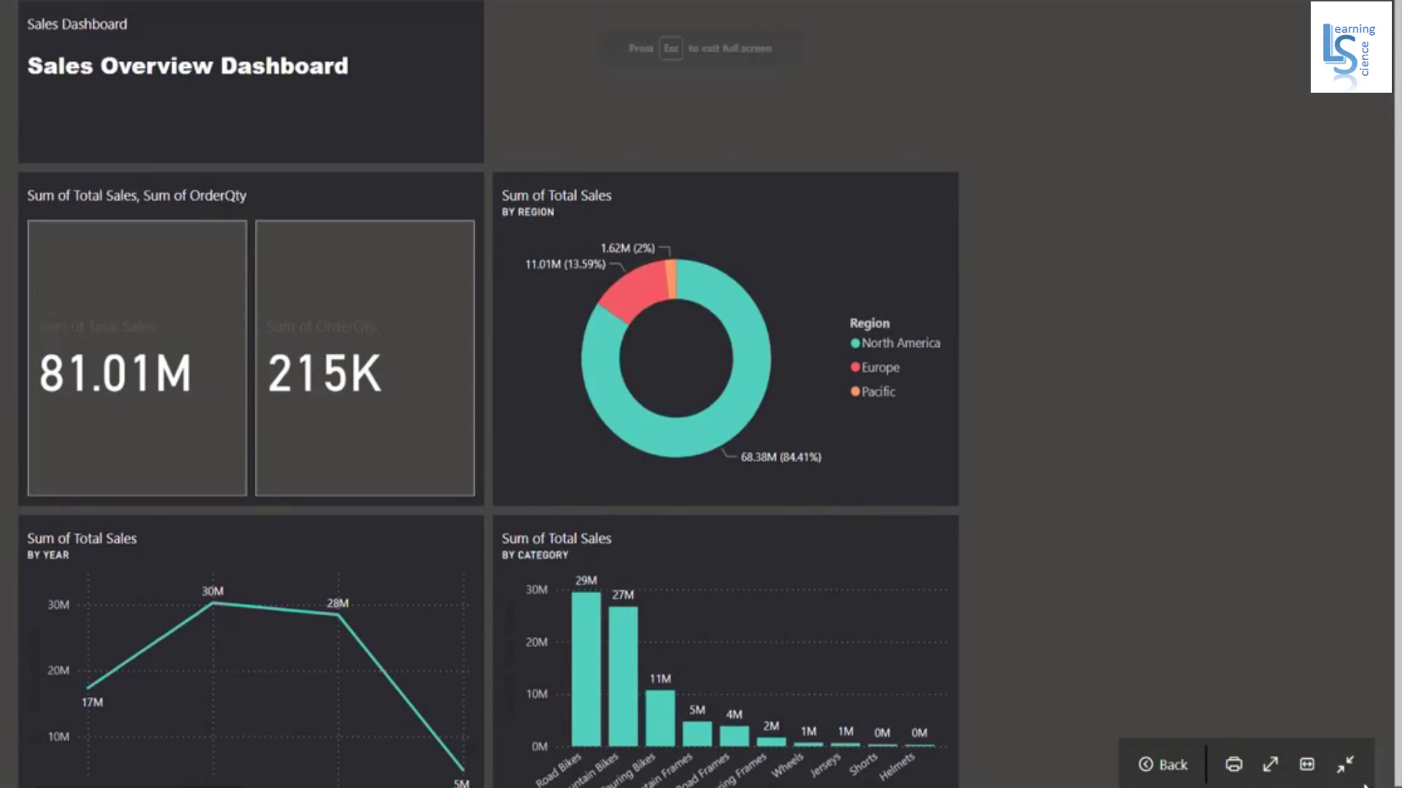
left_click(1347, 768)
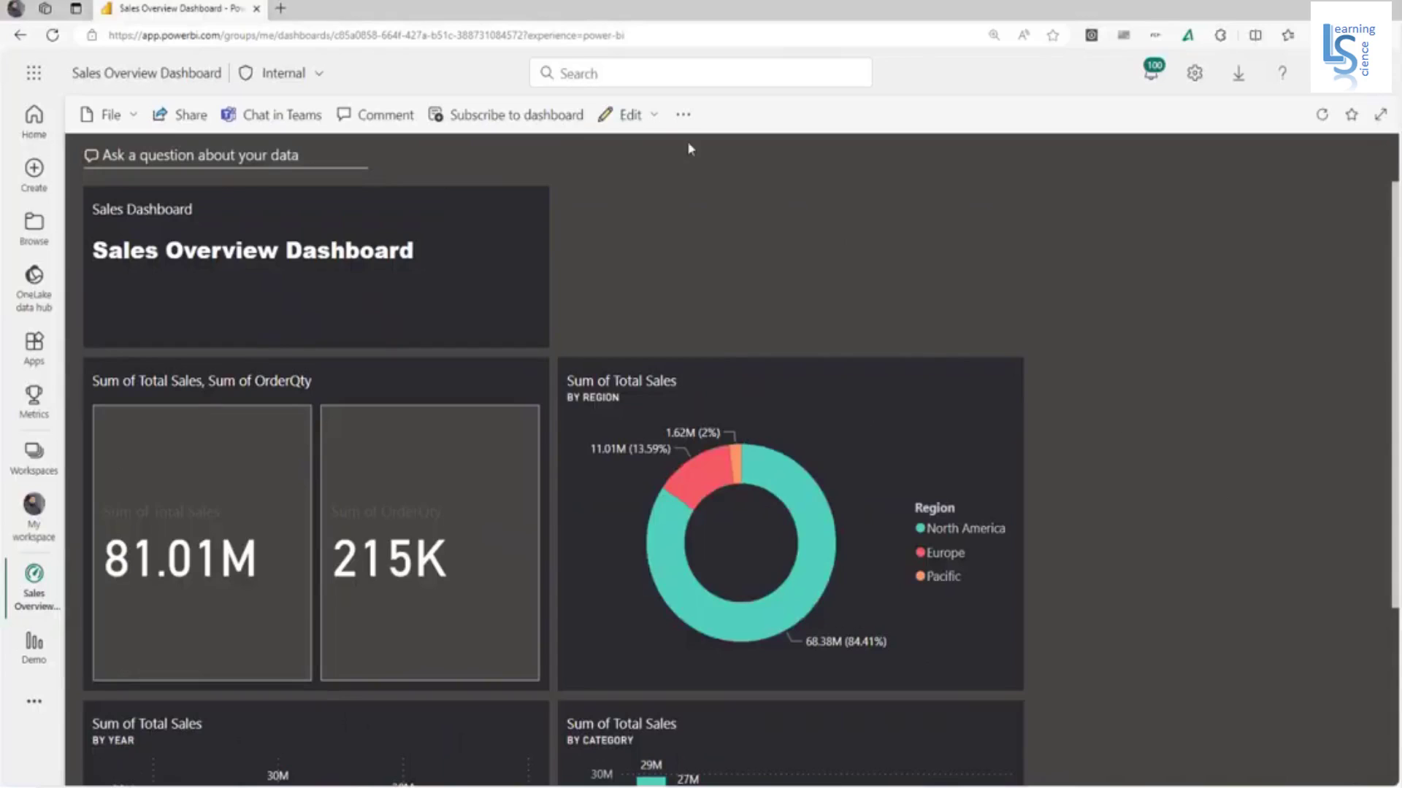
- Open the mobile layout editor and scroll through the tiles in the phone preview
left_click(655, 117)
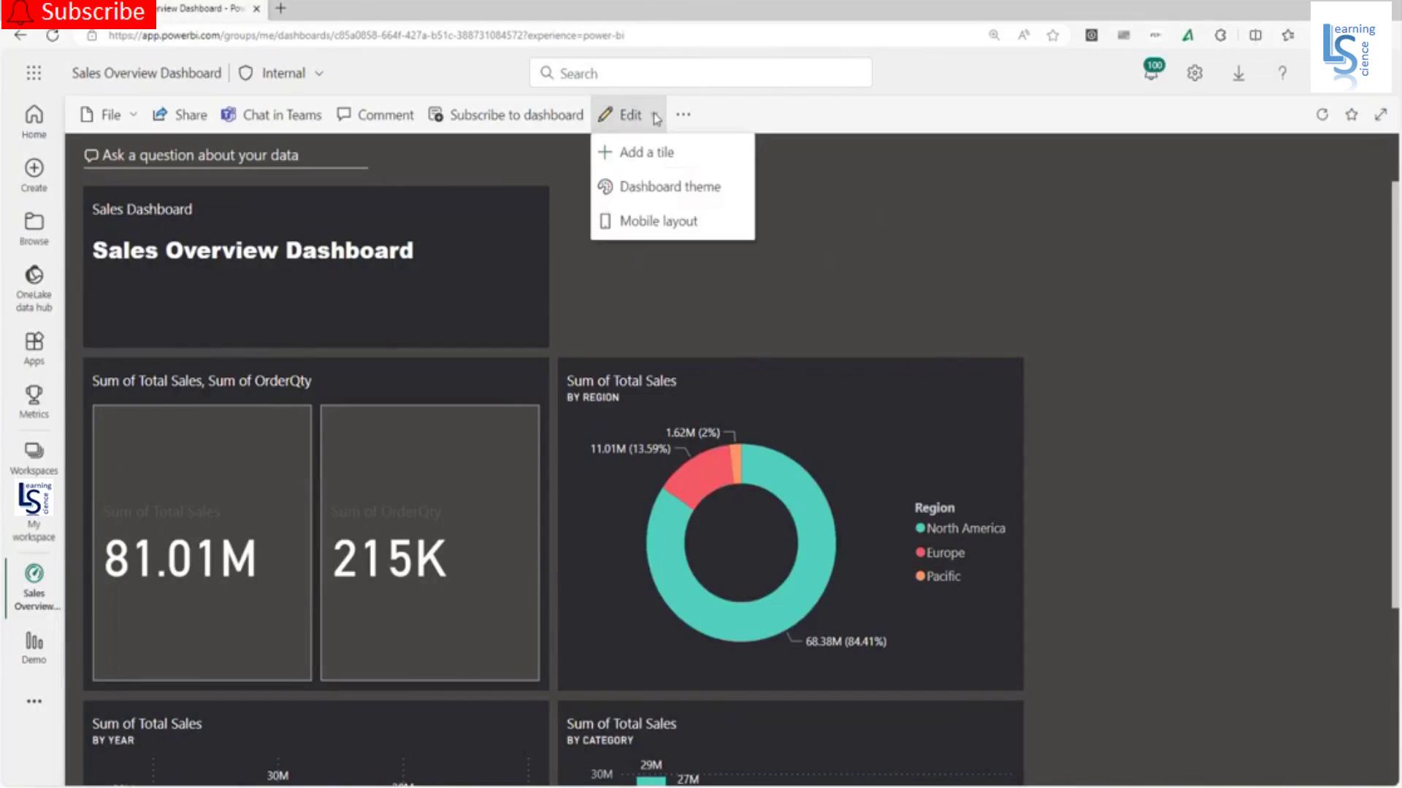
left_click(657, 223)
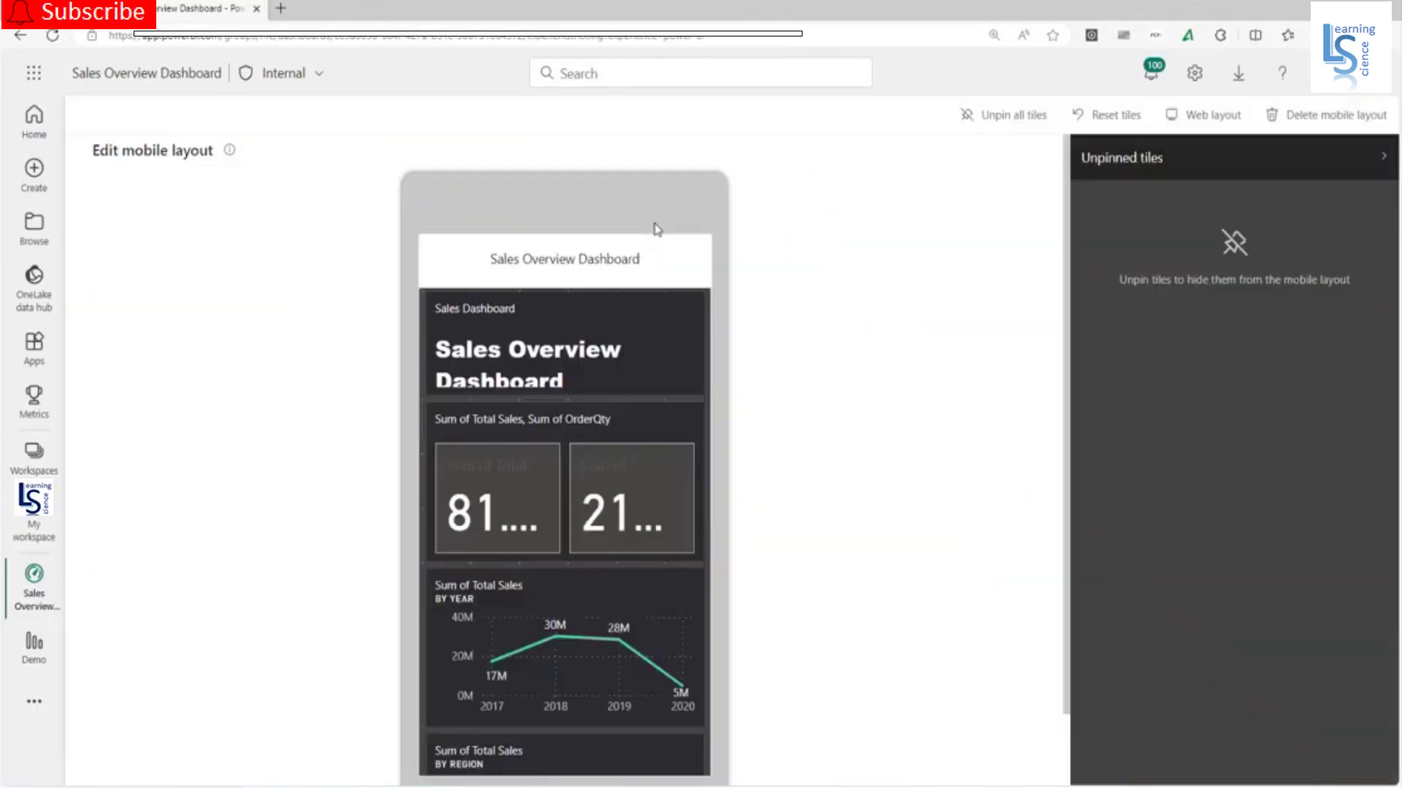
scroll(661, 379, "down", 2)
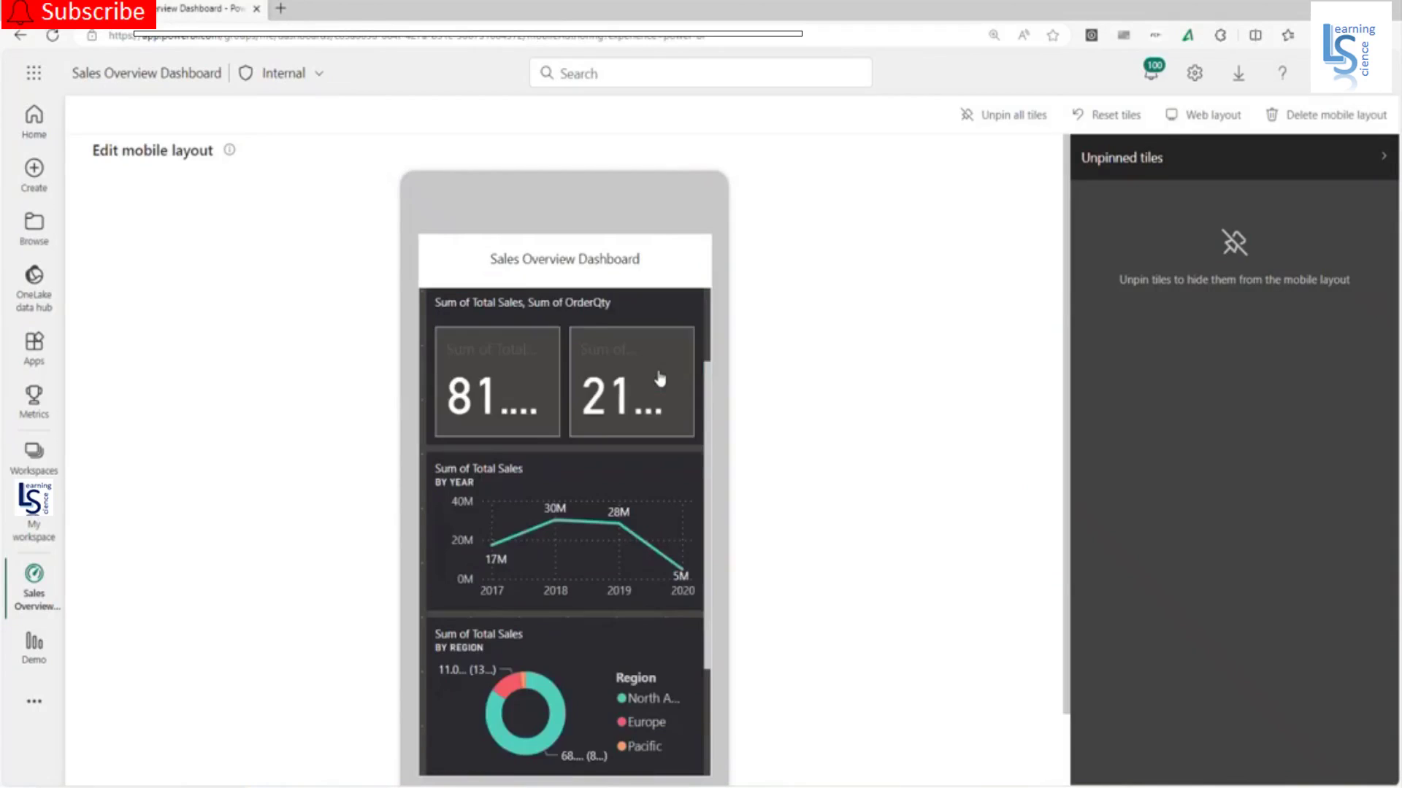
scroll(660, 379, "down", 3)
scroll(660, 387, "up", 4)
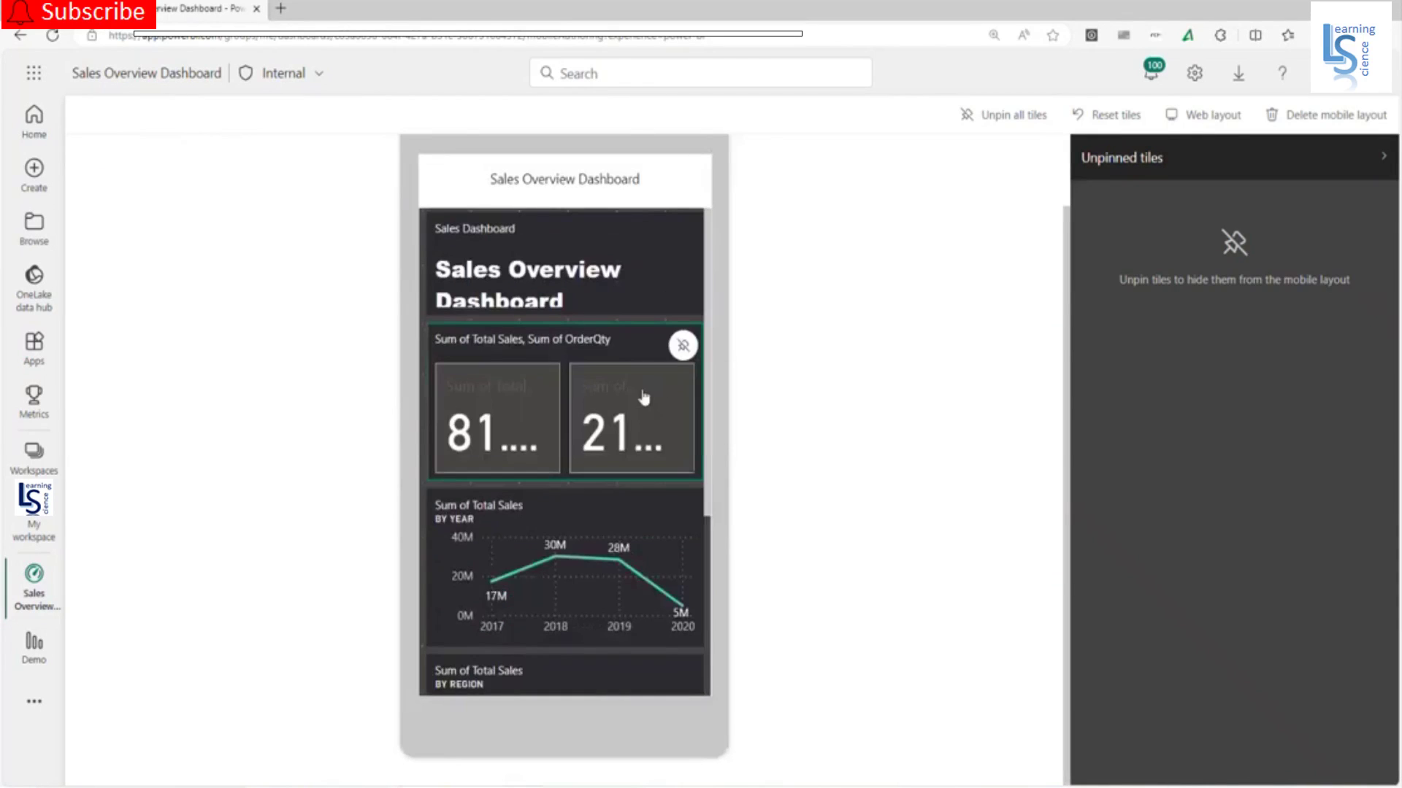
scroll(635, 394, "down", 3)
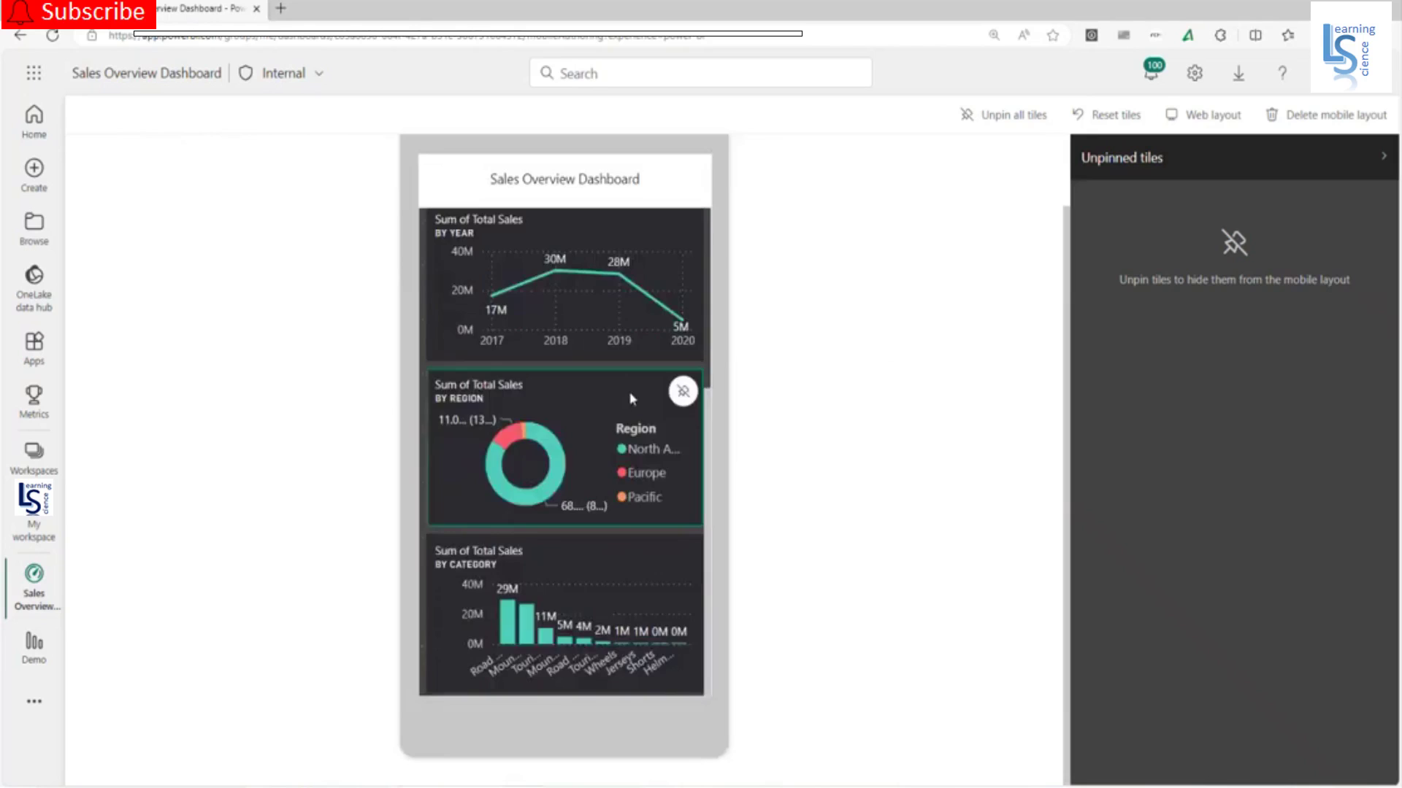
scroll(632, 398, "up", 3)
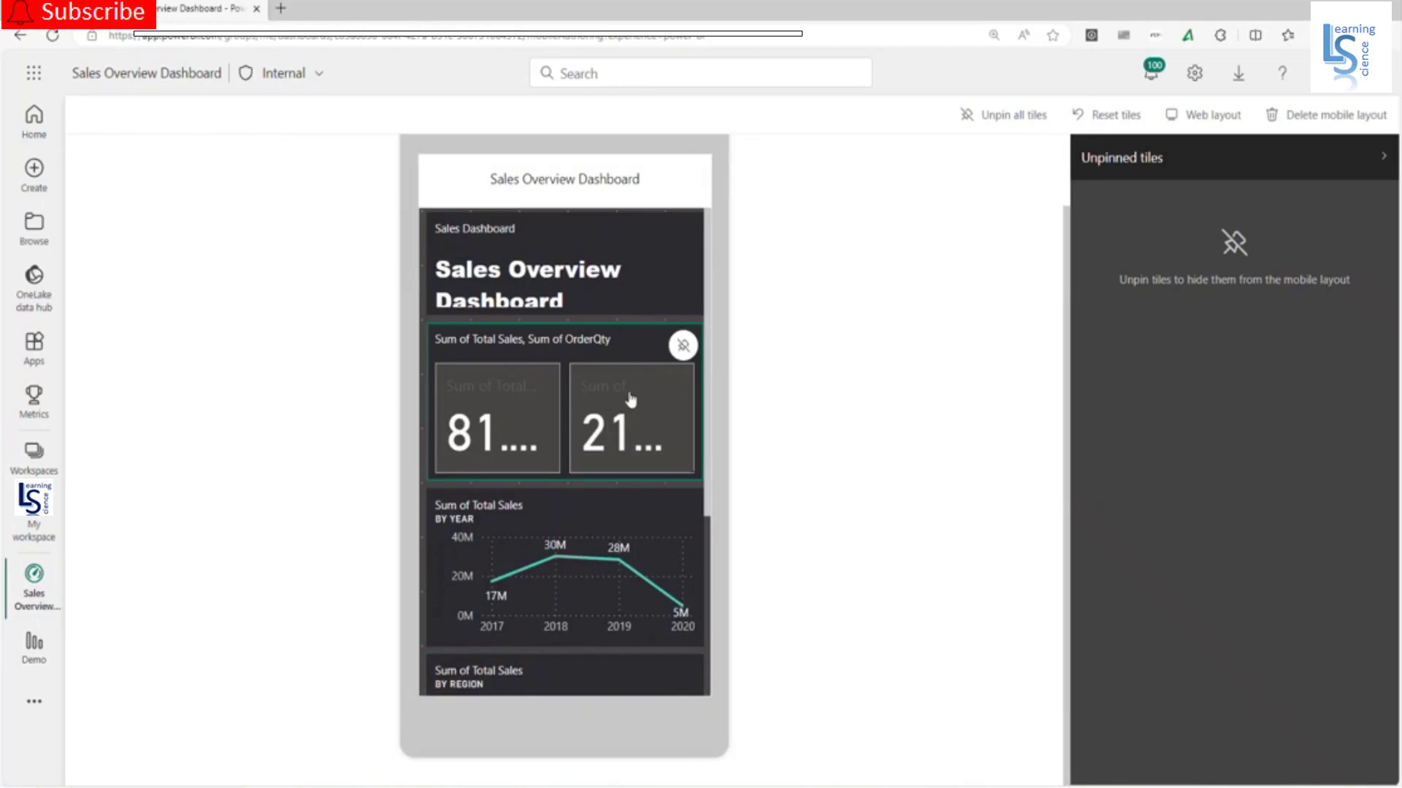